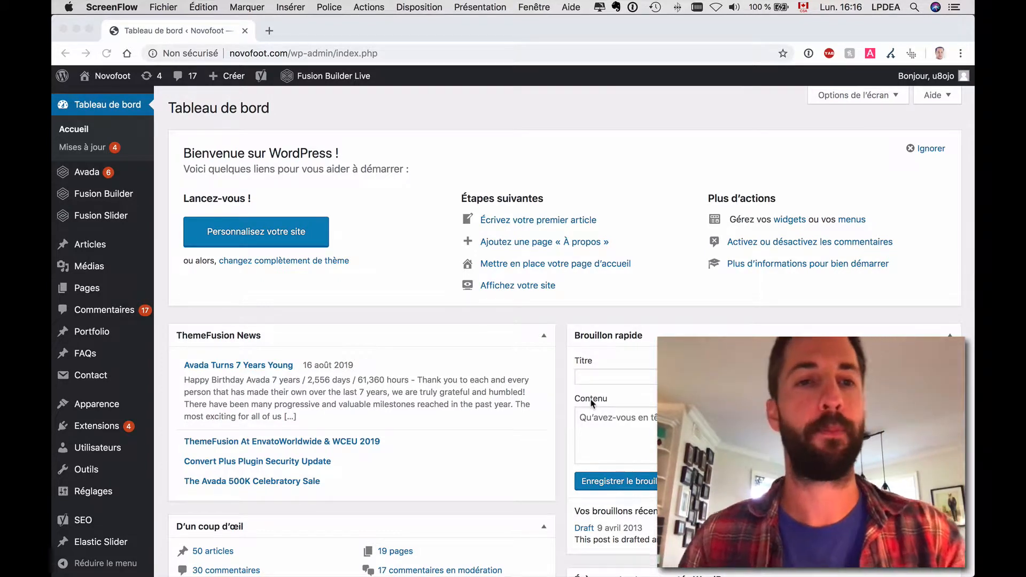
Open the Demos page of the Avada theme in the WordPress dashboard
{"action": "left_click", "coordinate": [643, 116]}
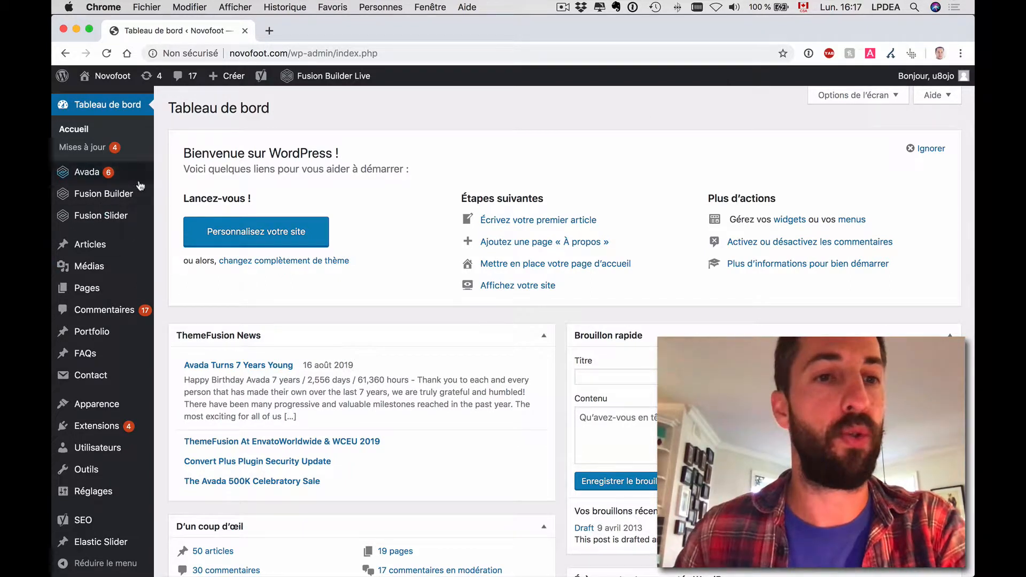
{"action": "mouse_move", "coordinate": [123, 178]}
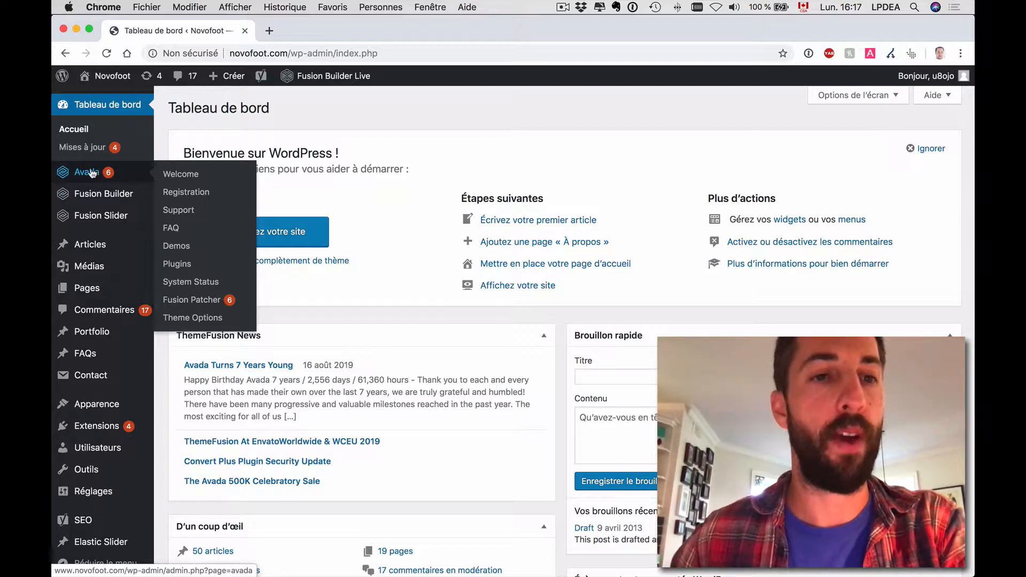
{"action": "left_click", "coordinate": [176, 250]}
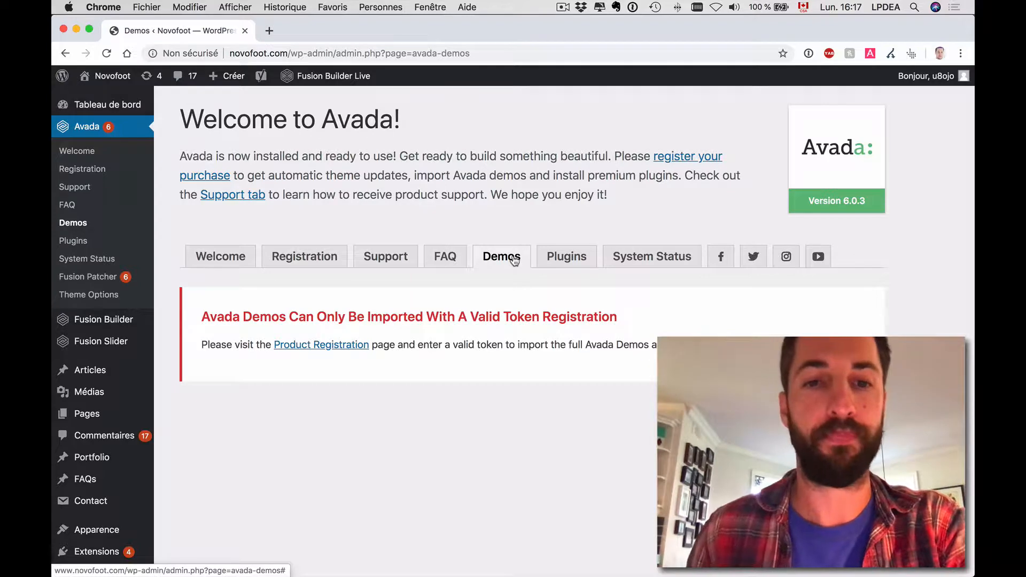
Open Avada's registration page and bring up its Generate A Personal Token link in a separate browser tab
{"action": "left_click", "coordinate": [322, 261]}
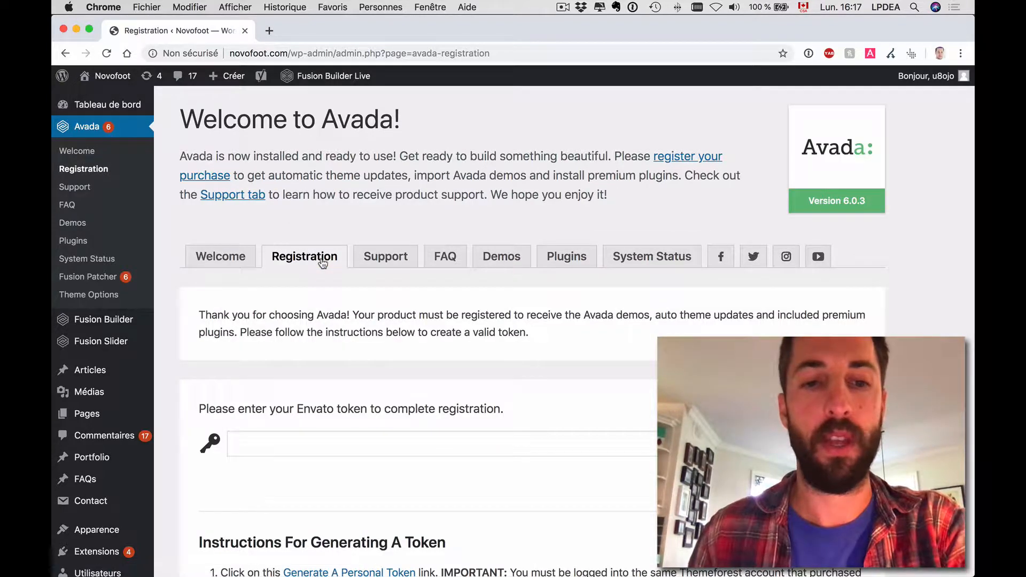
{"action": "scroll", "coordinate": [304, 409], "scroll_direction": "down", "scroll_amount": 5}
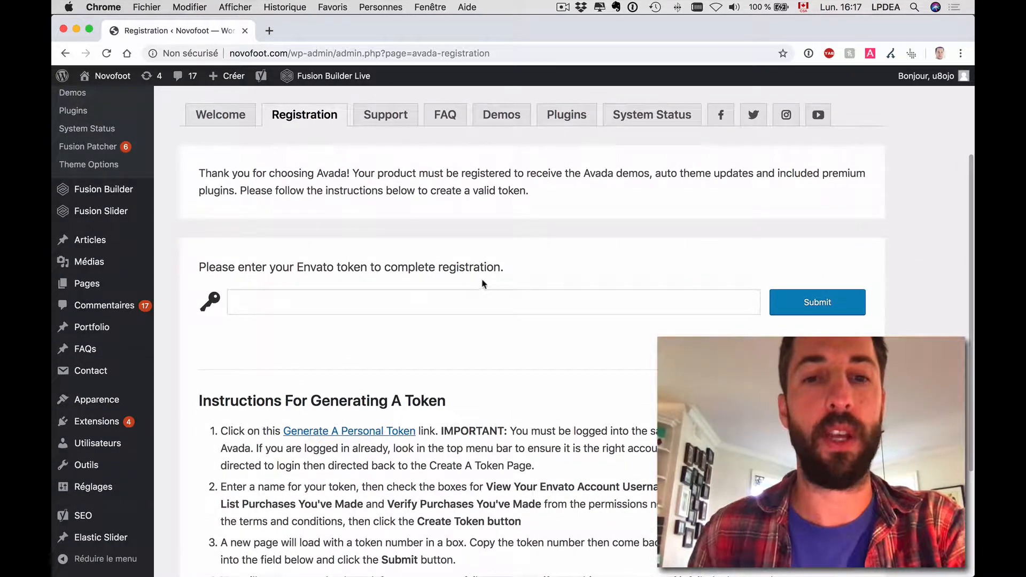
{"action": "left_click_drag", "start_coordinate": [494, 267], "coordinate": [325, 265]}
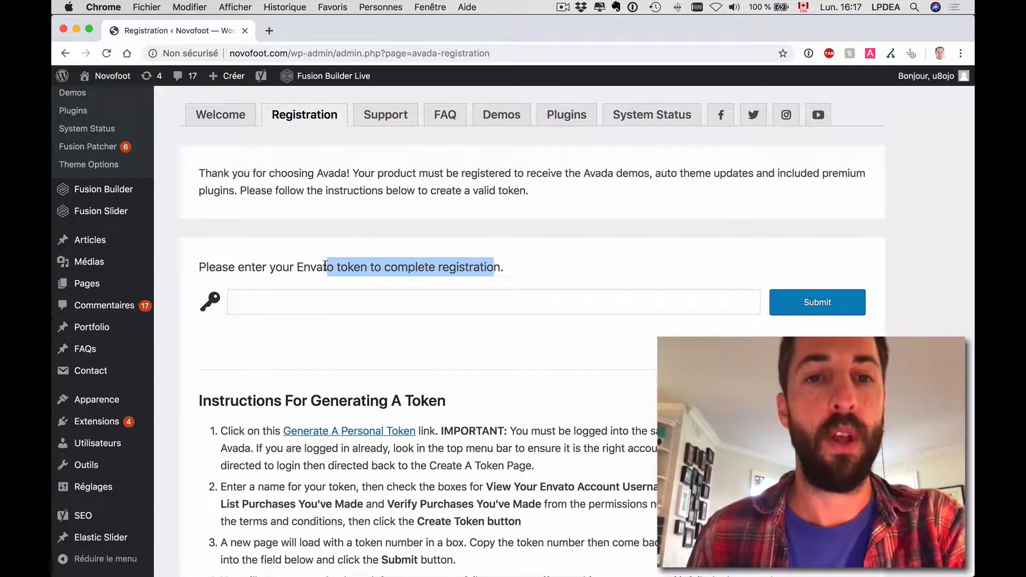
{"action": "left_click", "coordinate": [358, 262]}
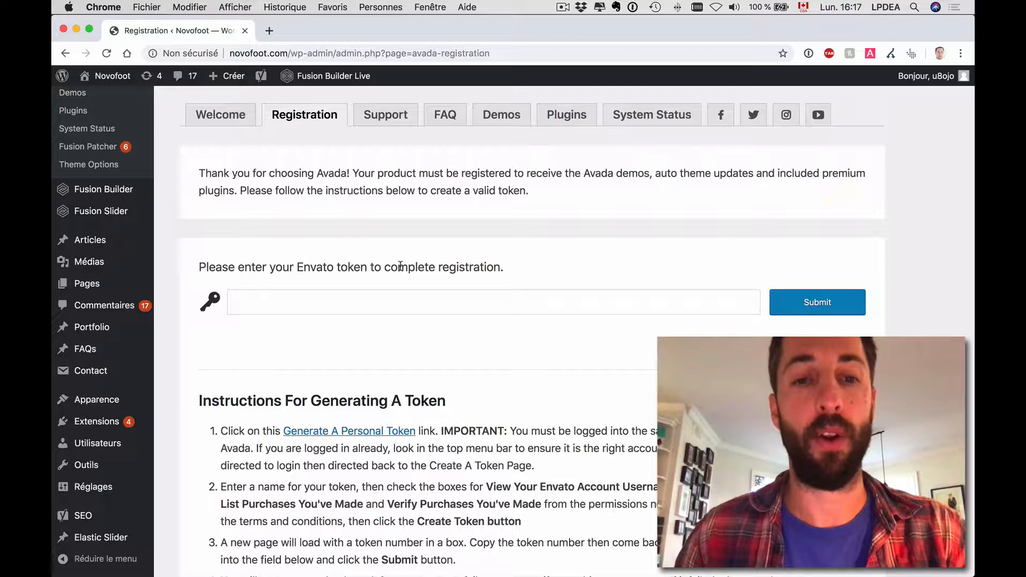
{"action": "left_click", "coordinate": [339, 434], "text": "super"}
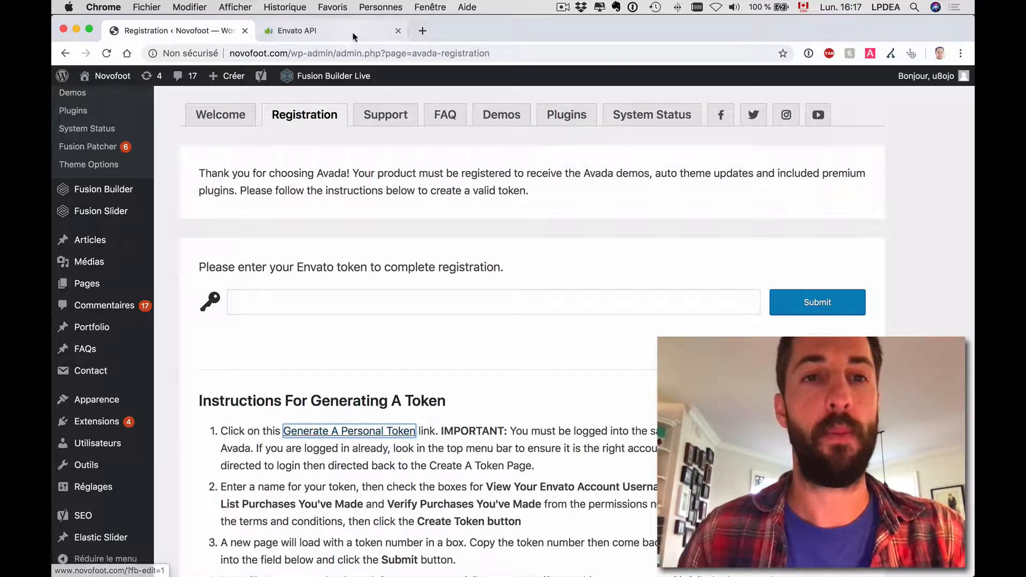
{"action": "left_click", "coordinate": [353, 36]}
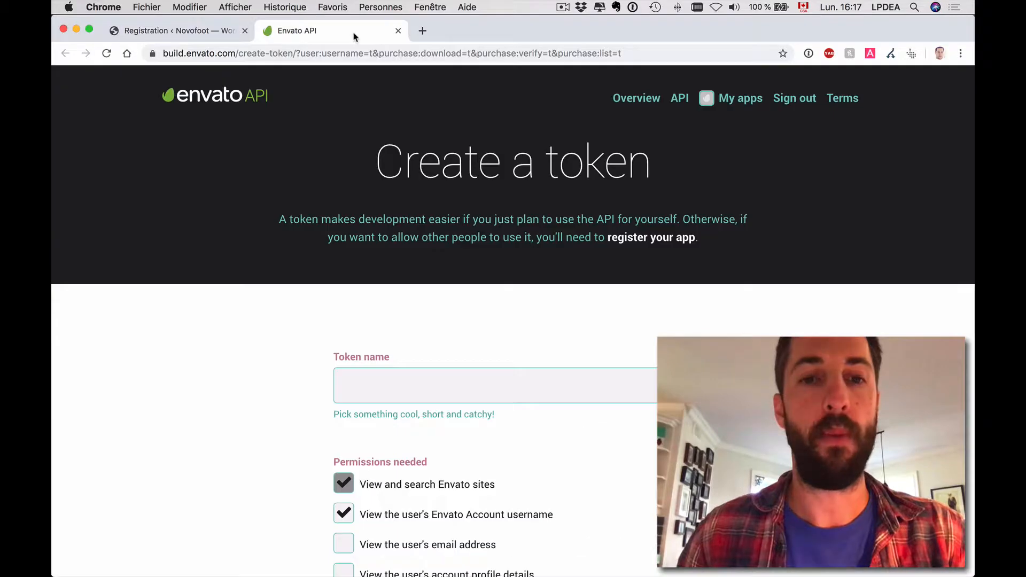
Name the new Envato token TestImportationDemo
{"action": "left_click", "coordinate": [486, 377]}
{"action": "scroll", "coordinate": [483, 377], "scroll_direction": "down", "scroll_amount": 3}
{"action": "scroll", "coordinate": [483, 368], "scroll_direction": "up", "scroll_amount": 1}
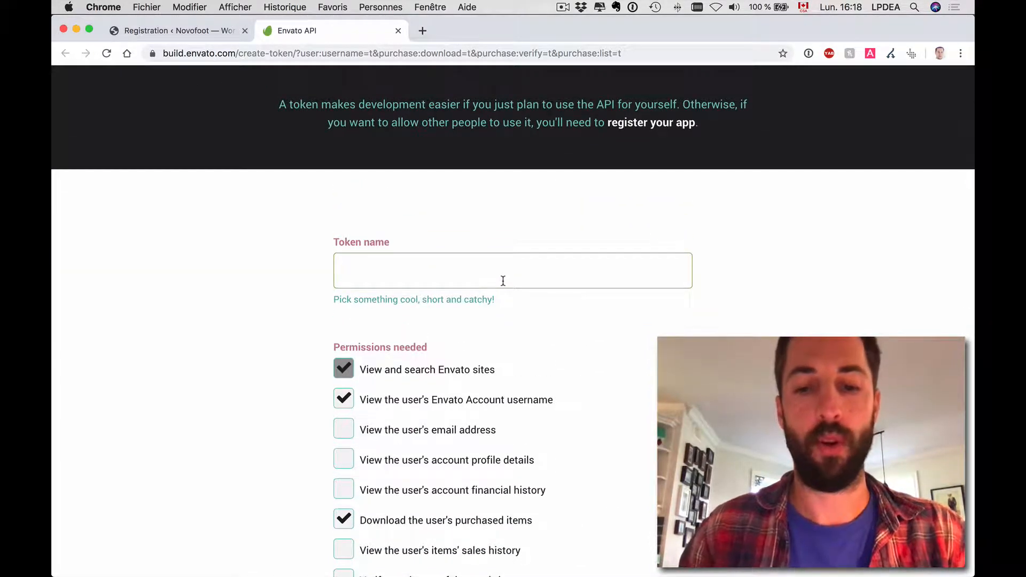
{"action": "type", "text": "Test"}
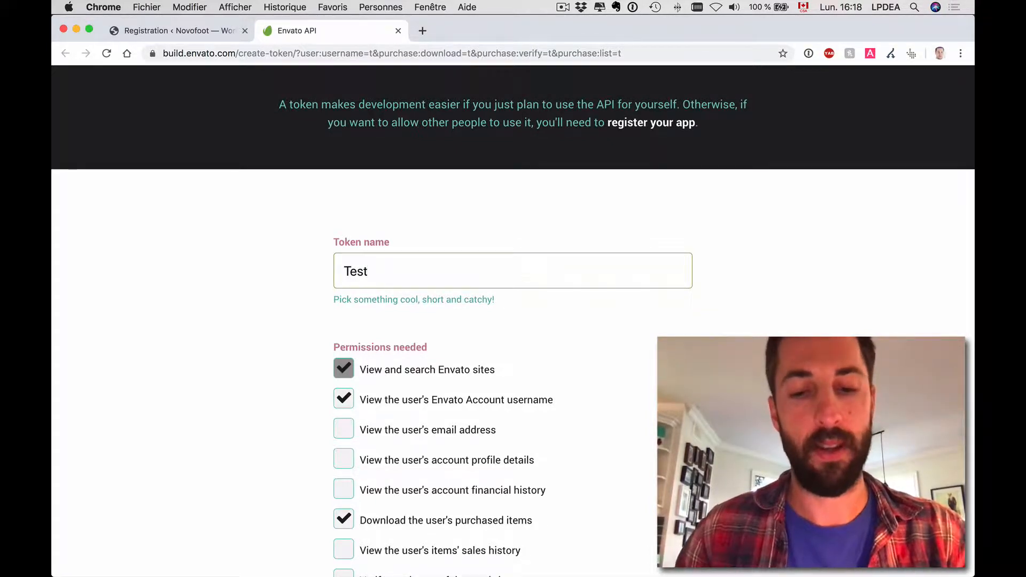
{"action": "type", "text": "ImportationDemon"}
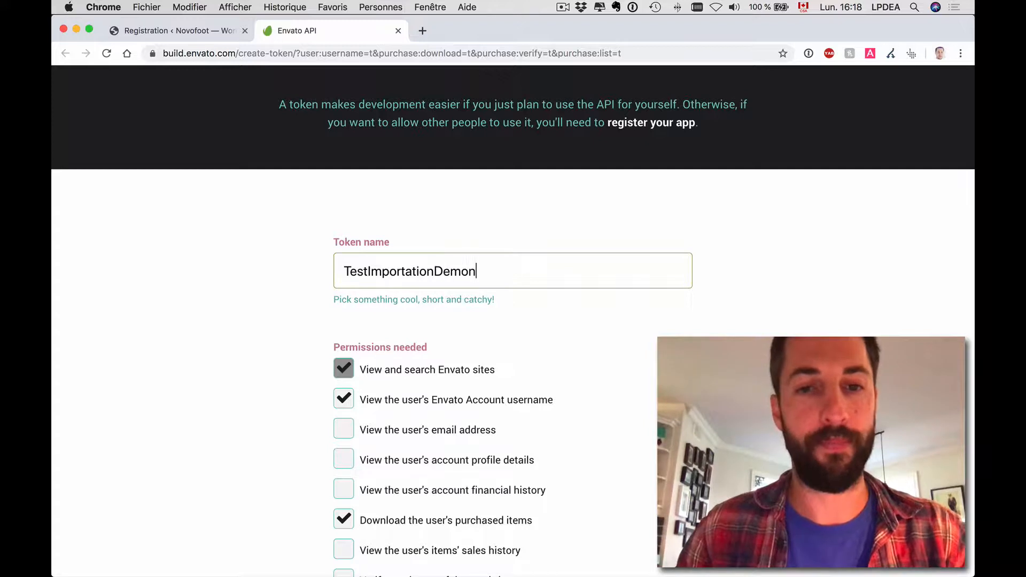
{"action": "key", "text": "BackSpace"}
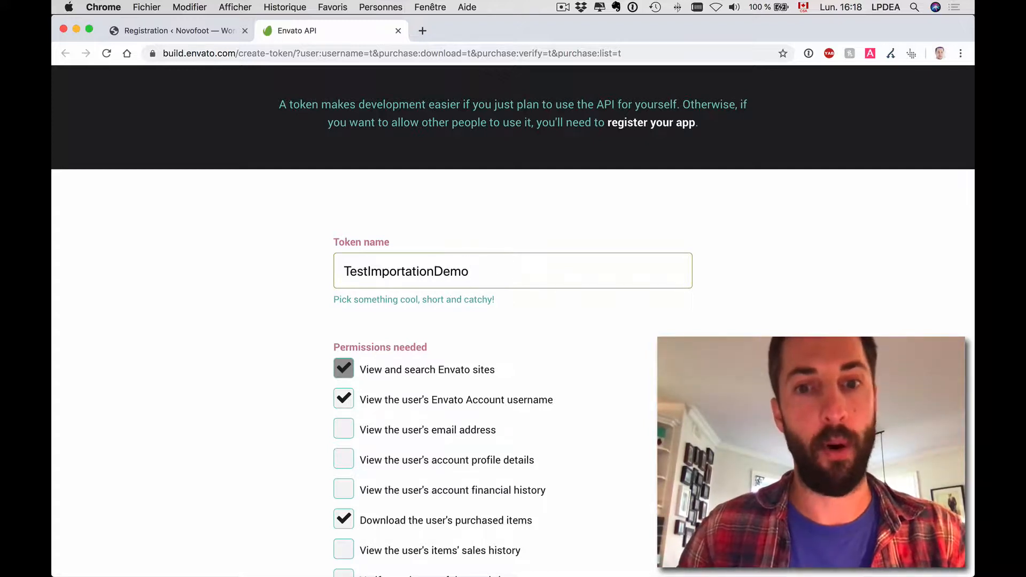
{"action": "left_click", "coordinate": [556, 308]}
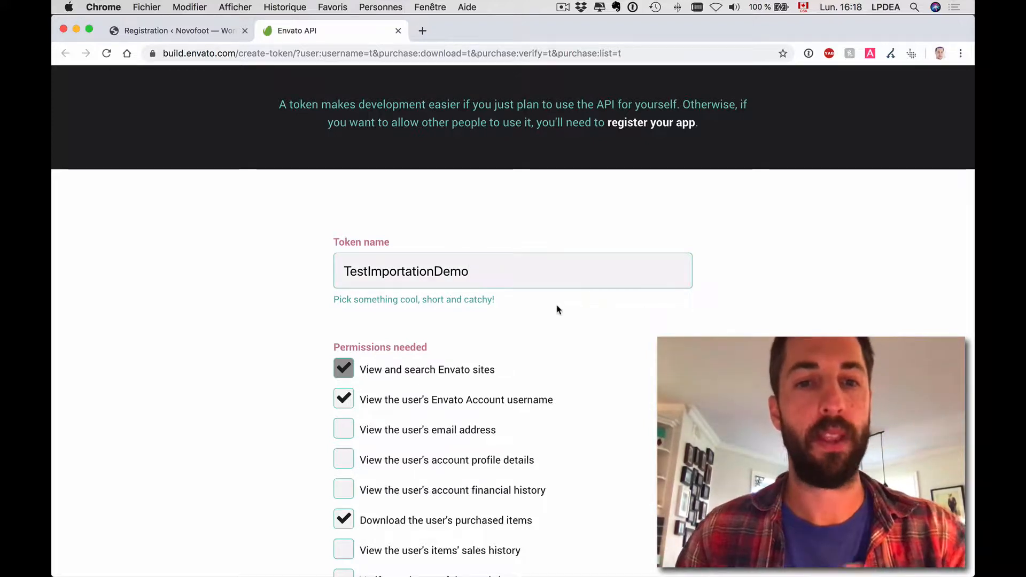
Compare the permissions ticked for the Envato token with those required in Avada's registration instructions
{"action": "left_click", "coordinate": [185, 30]}
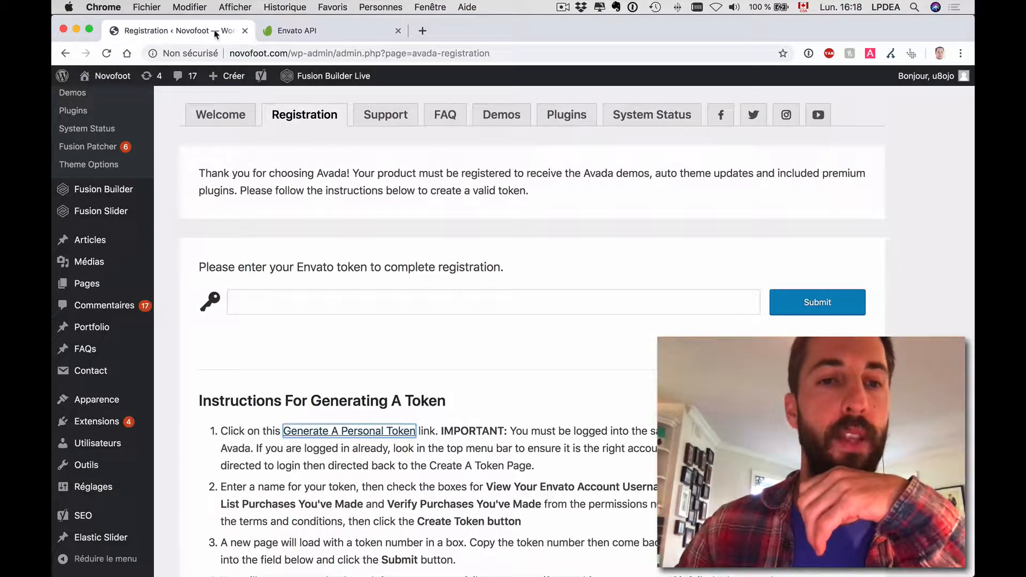
{"action": "scroll", "coordinate": [433, 344], "scroll_direction": "down", "scroll_amount": 5}
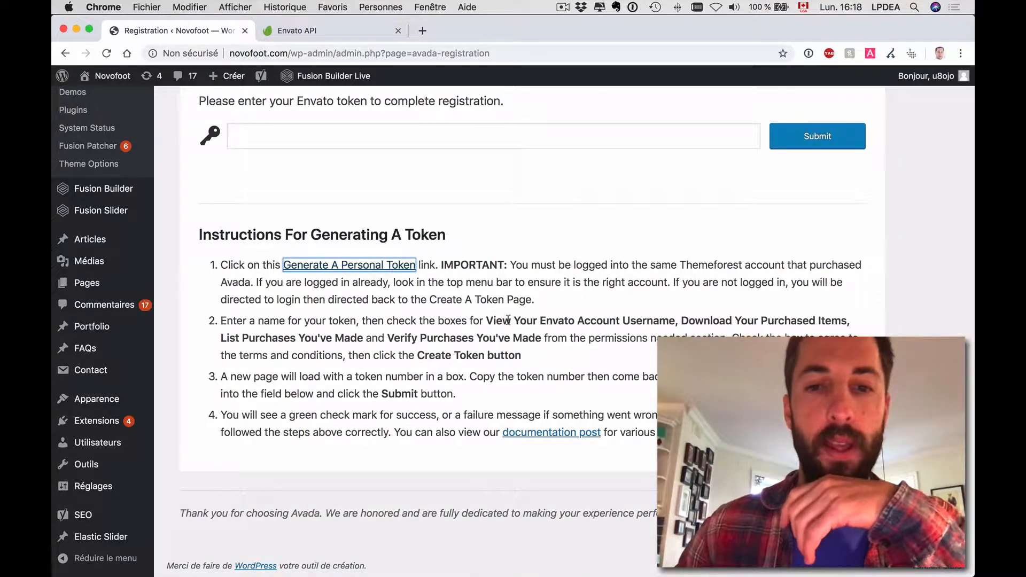
{"action": "left_click_drag", "start_coordinate": [487, 319], "coordinate": [541, 335]}
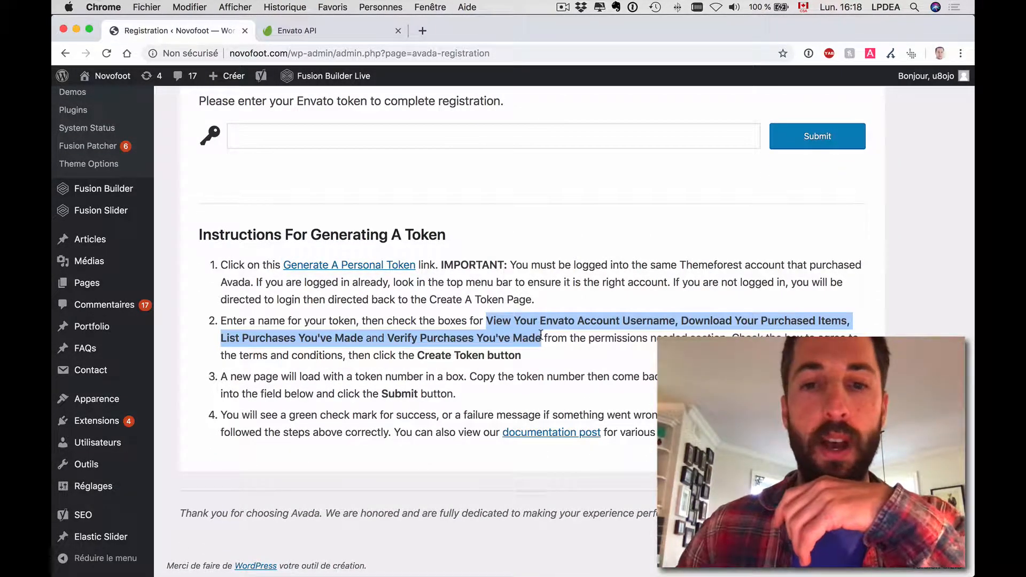
{"action": "left_click", "coordinate": [516, 321]}
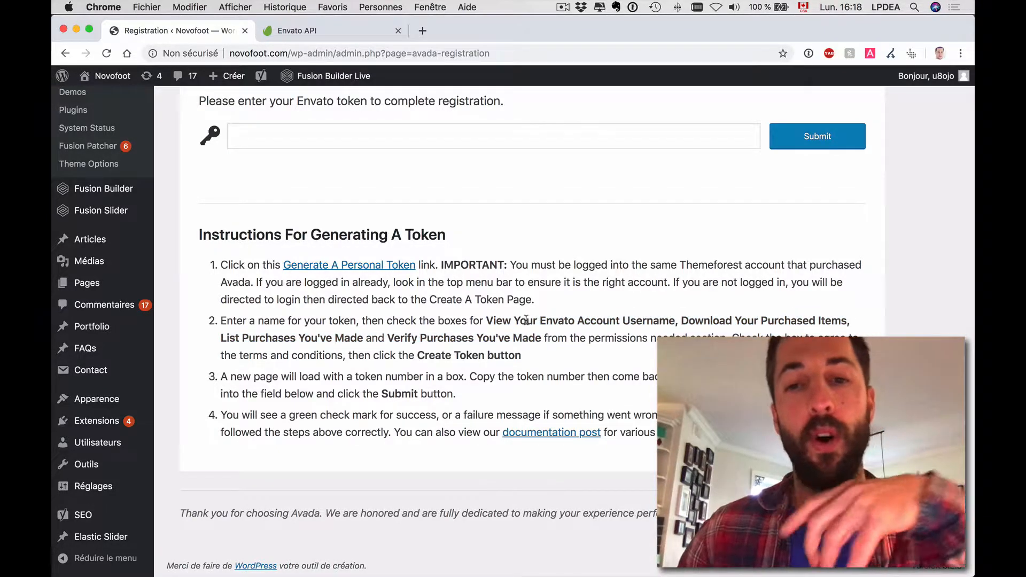
{"action": "left_click", "coordinate": [330, 38]}
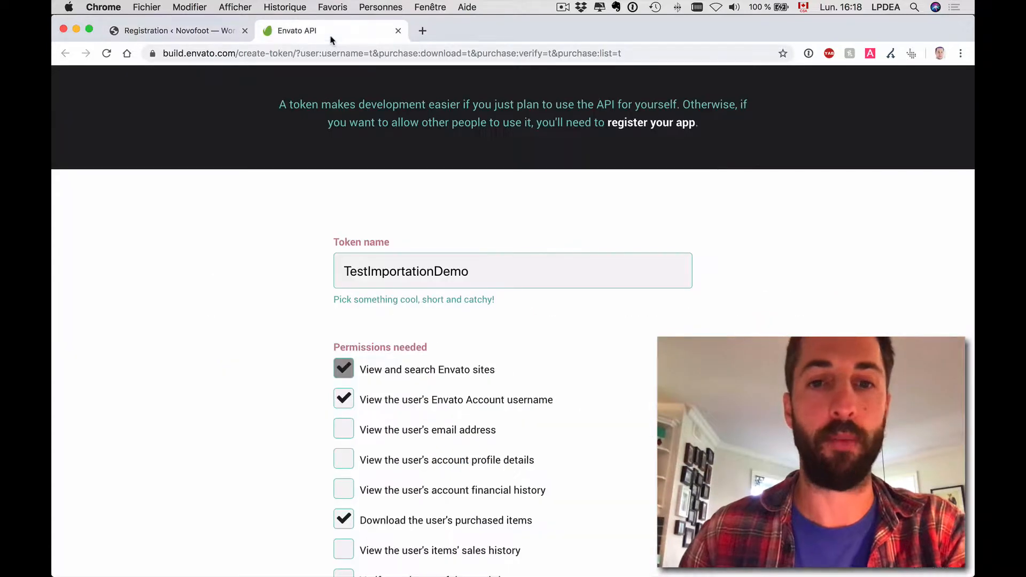
{"action": "scroll", "coordinate": [670, 247], "scroll_direction": "down", "scroll_amount": 5}
{"action": "left_click", "coordinate": [657, 240]}
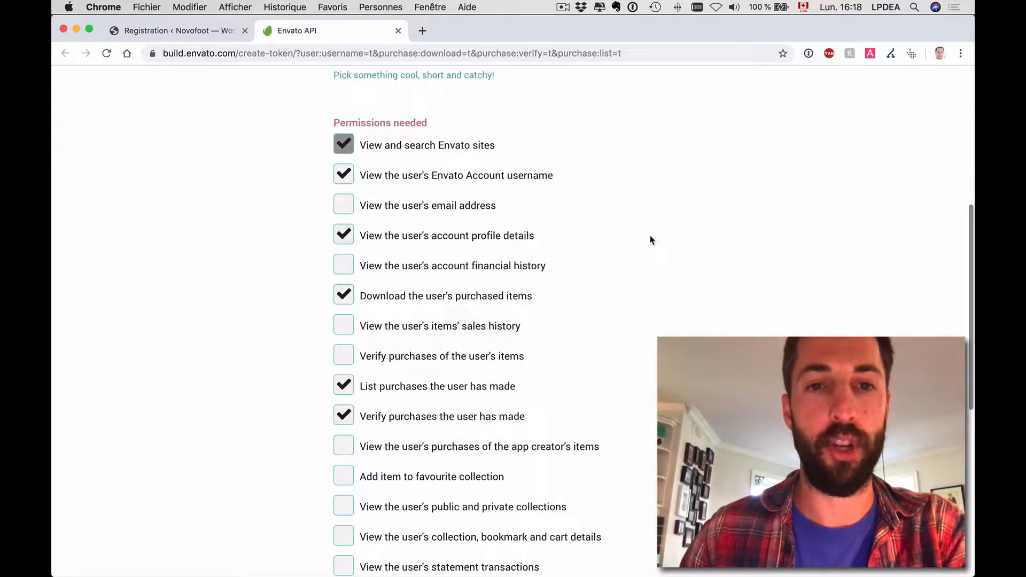
{"action": "left_click", "coordinate": [348, 233]}
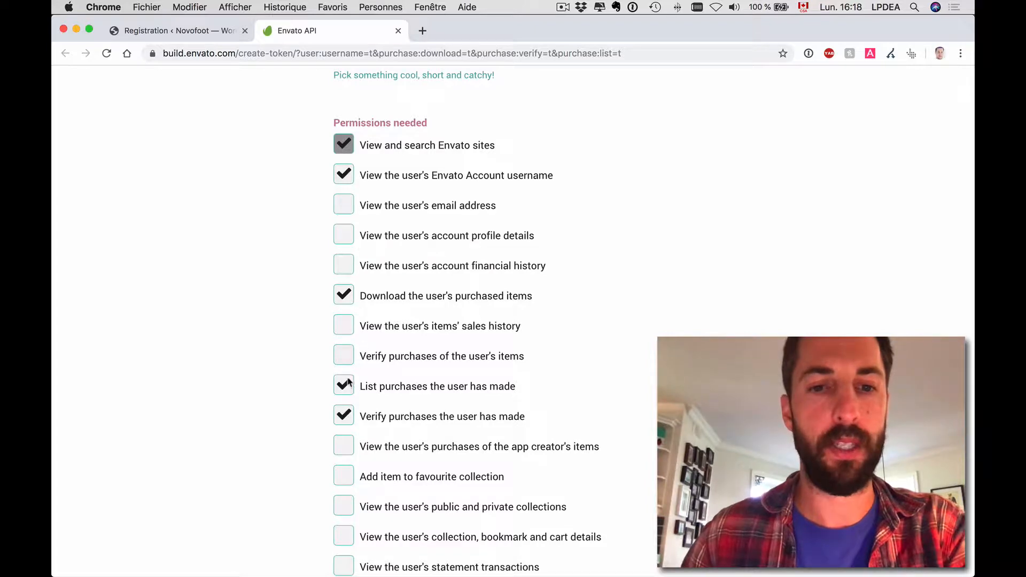
{"action": "left_click", "coordinate": [214, 31]}
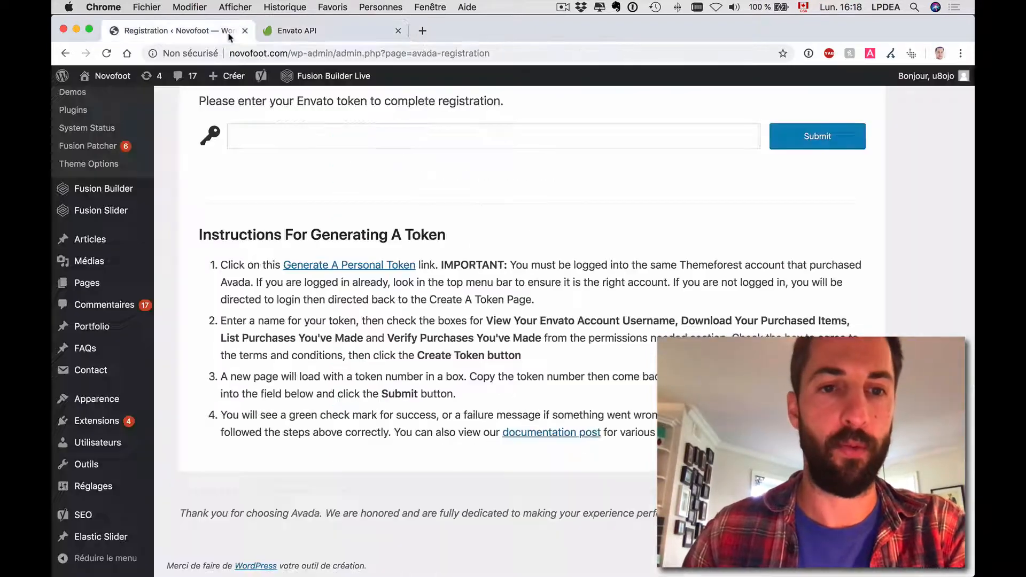
{"action": "left_click", "coordinate": [329, 31]}
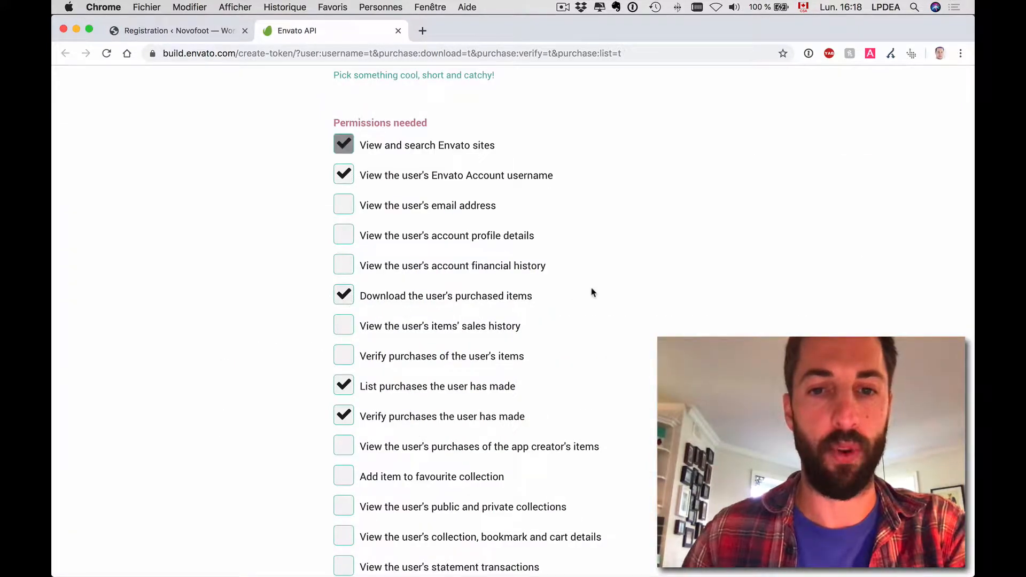
Create the token with the terms and conditions accepted, and confirm that its secret key has been copied and stored
{"action": "scroll", "coordinate": [591, 291], "scroll_direction": "down", "scroll_amount": 8}
{"action": "left_click", "coordinate": [388, 342]}
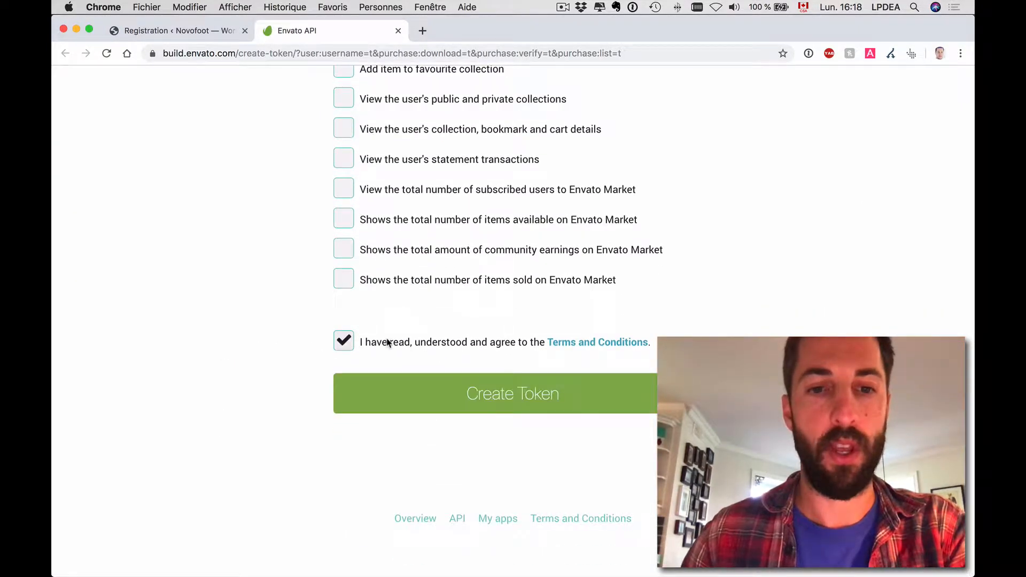
{"action": "left_click", "coordinate": [467, 350]}
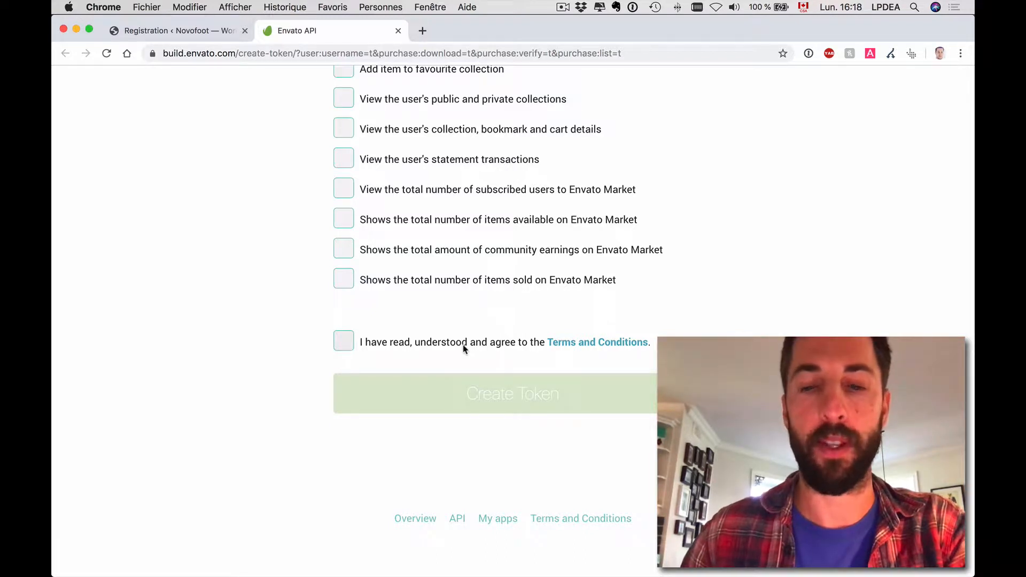
{"action": "left_click", "coordinate": [463, 348]}
{"action": "left_click", "coordinate": [540, 389]}
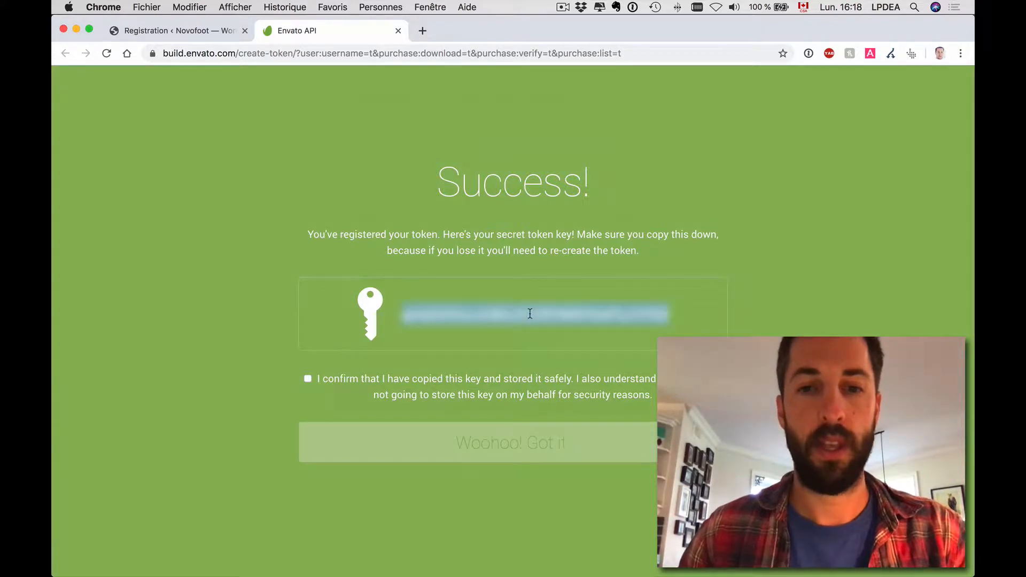
{"action": "left_click", "coordinate": [338, 378]}
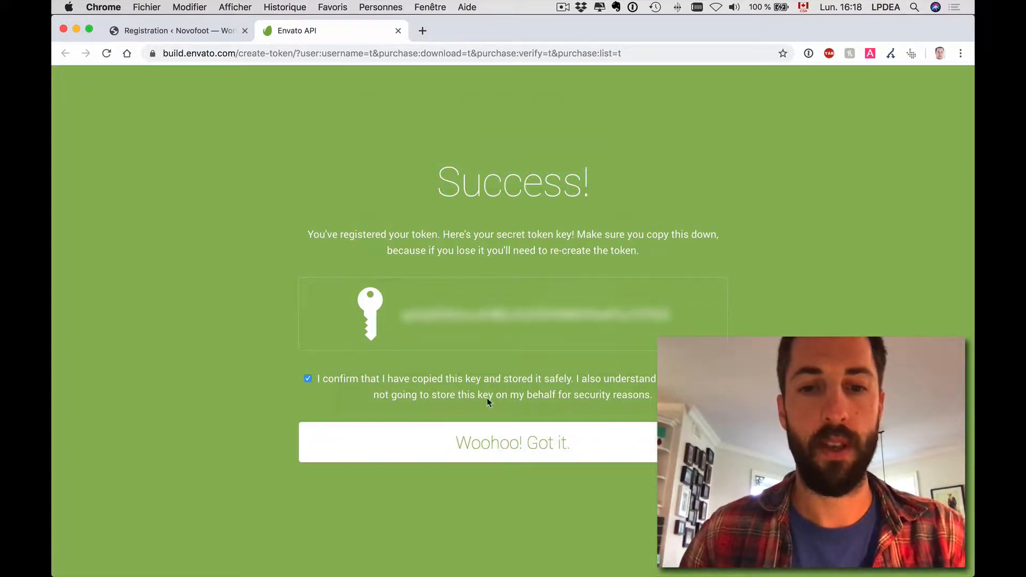
{"action": "left_click", "coordinate": [481, 451]}
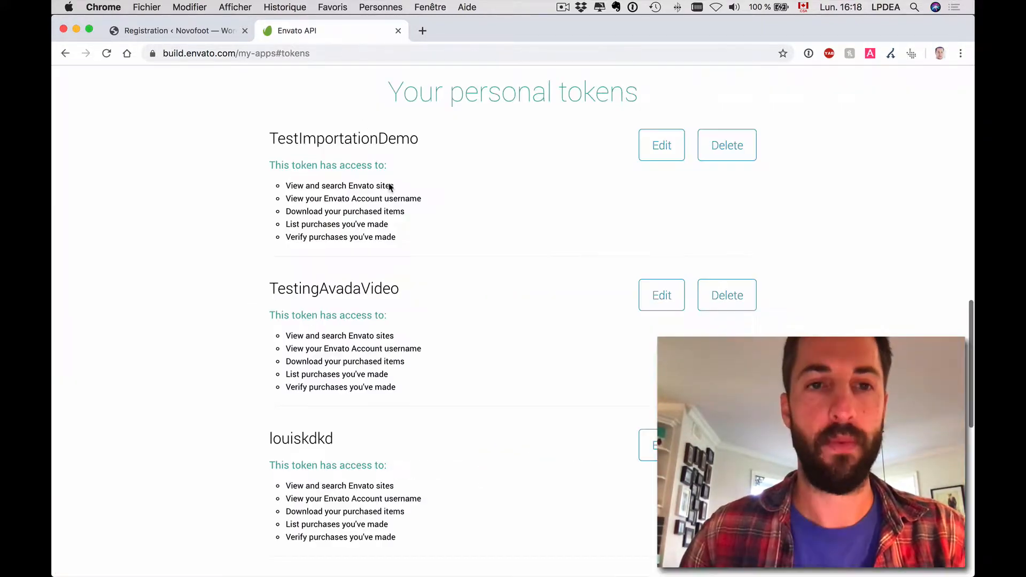
Paste the Envato token into the registration field on Avada's page and submit it
{"action": "left_click", "coordinate": [207, 32]}
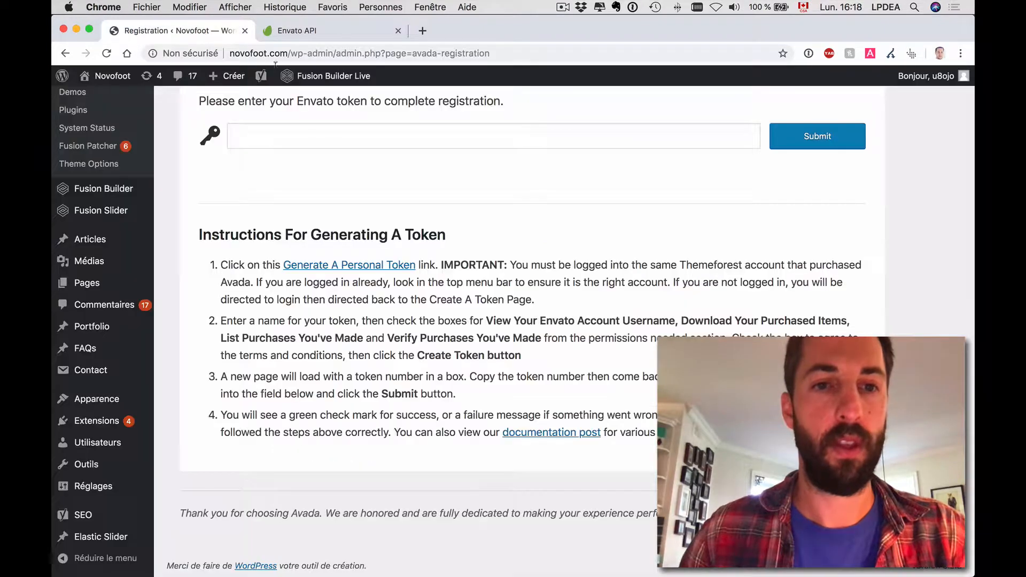
{"action": "left_click", "coordinate": [608, 132]}
{"action": "key", "text": "super+v"}
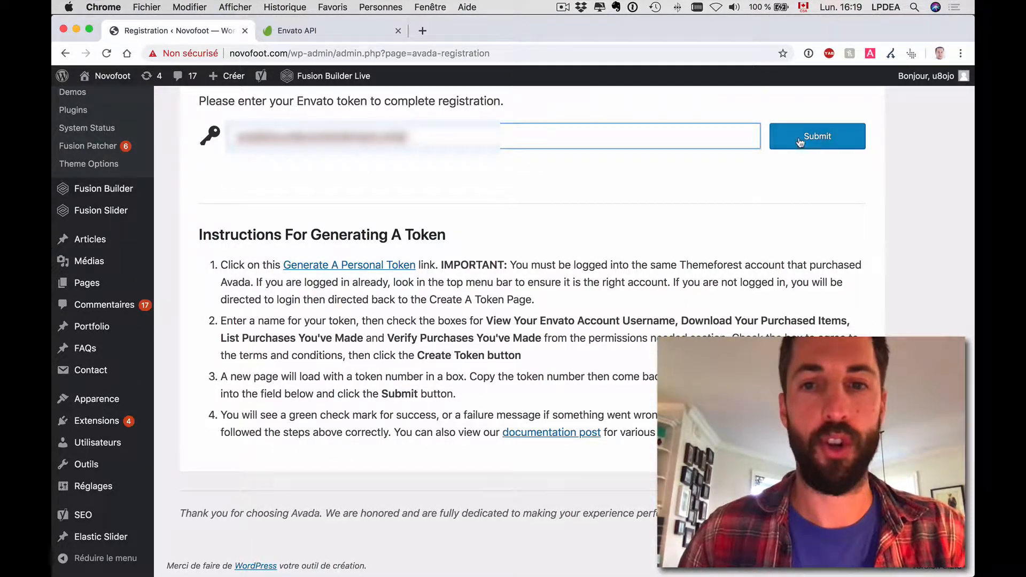
{"action": "left_click", "coordinate": [834, 140]}
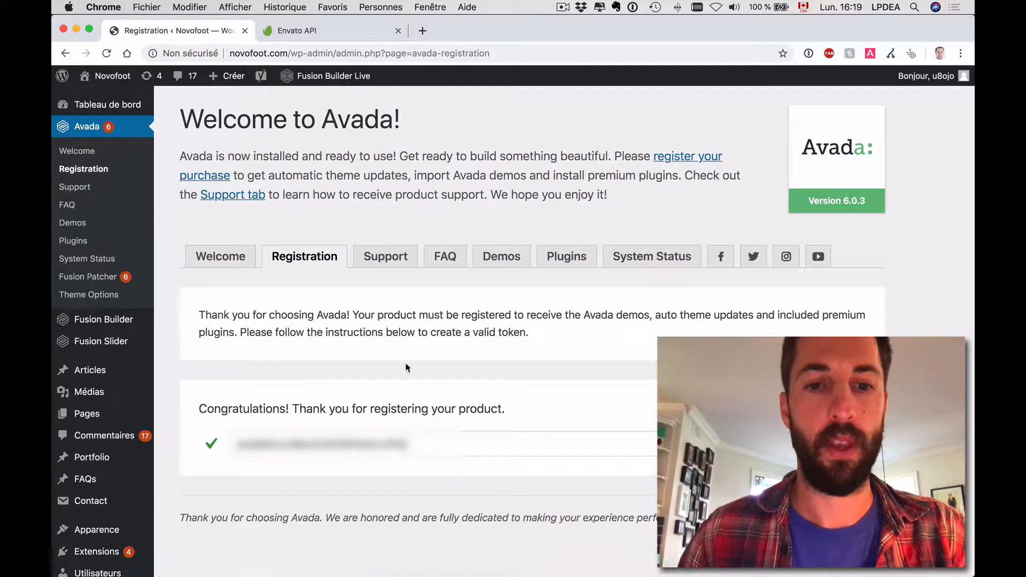
Browse Avada's demo catalogue, preview the Finance demo site, and return to the demo list
{"action": "left_click", "coordinate": [513, 261]}
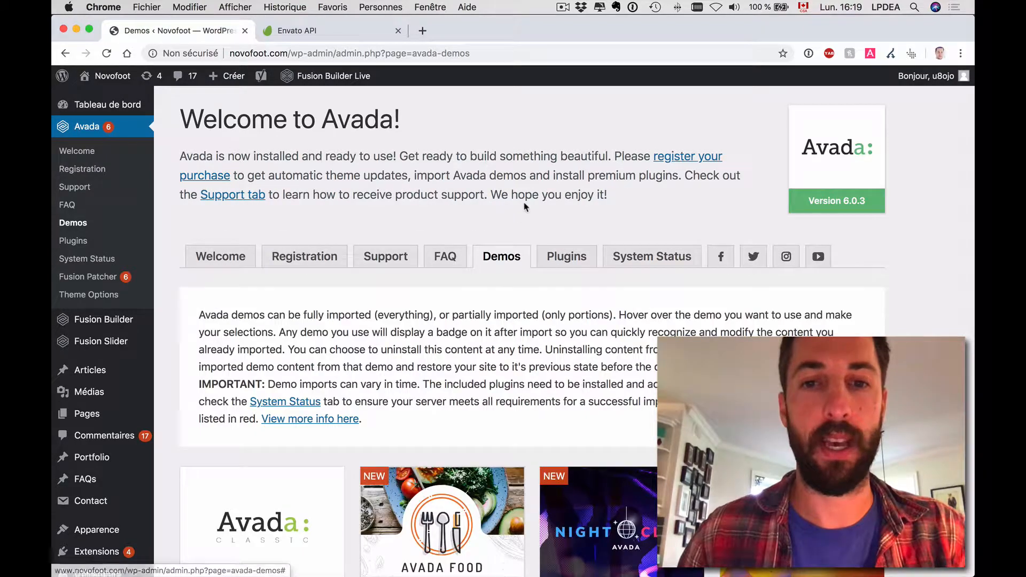
{"action": "scroll", "coordinate": [526, 207], "scroll_direction": "down", "scroll_amount": 2}
{"action": "scroll", "coordinate": [524, 230], "scroll_direction": "down", "scroll_amount": 9}
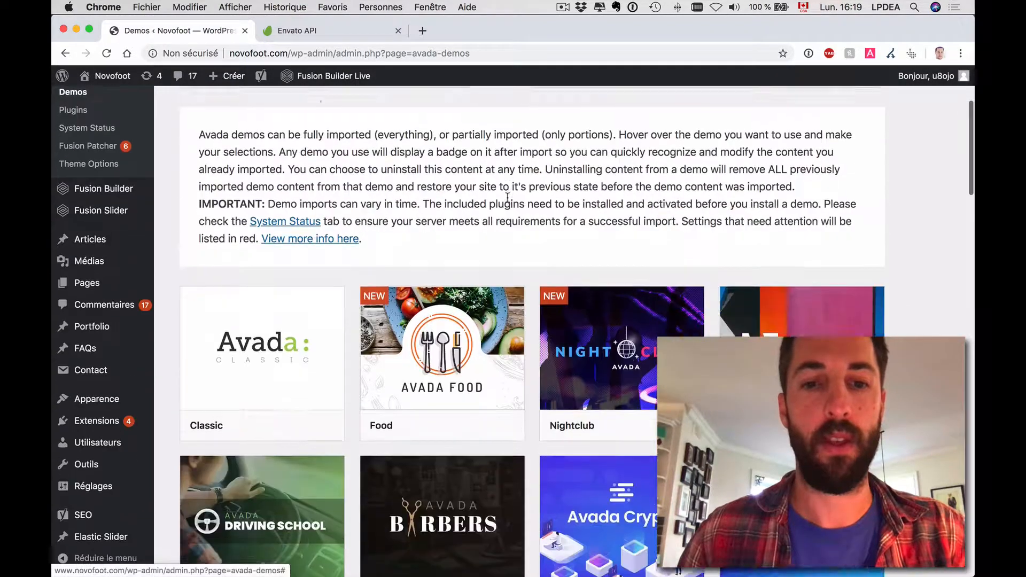
{"action": "scroll", "coordinate": [737, 287], "scroll_direction": "down", "scroll_amount": 13}
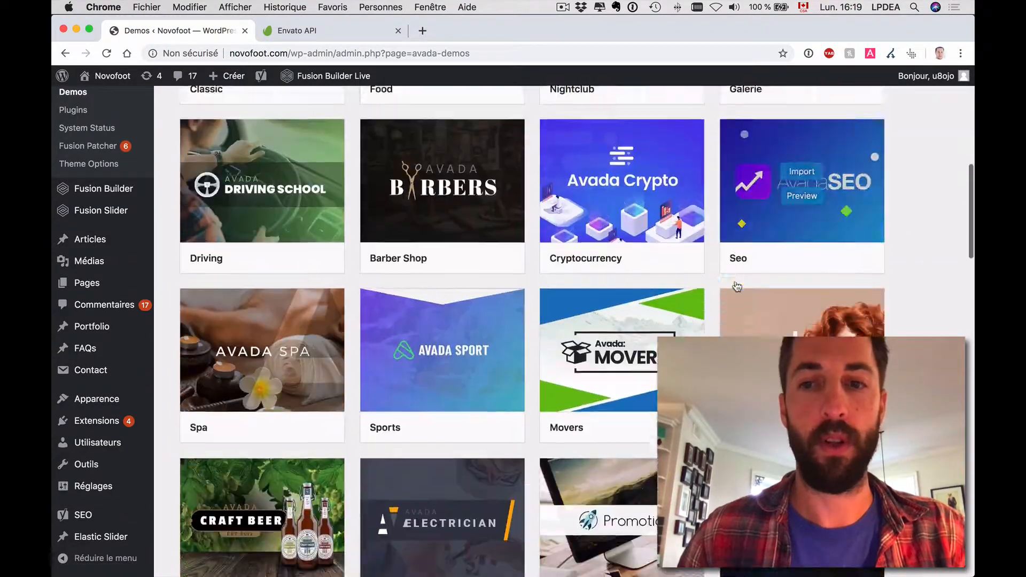
{"action": "scroll", "coordinate": [737, 287], "scroll_direction": "down", "scroll_amount": 13}
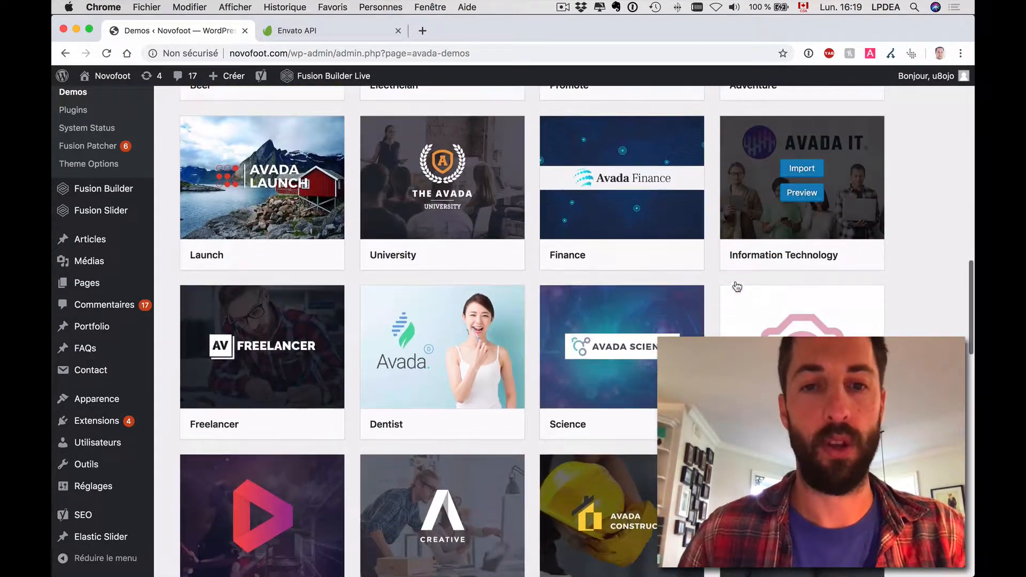
{"action": "scroll", "coordinate": [737, 287], "scroll_direction": "up", "scroll_amount": 2}
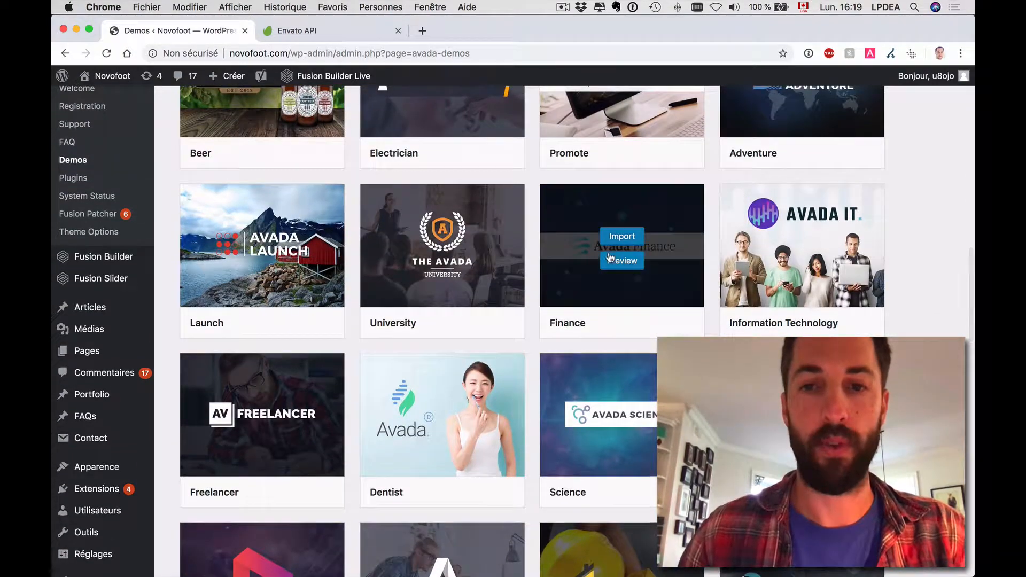
{"action": "left_click", "coordinate": [620, 262]}
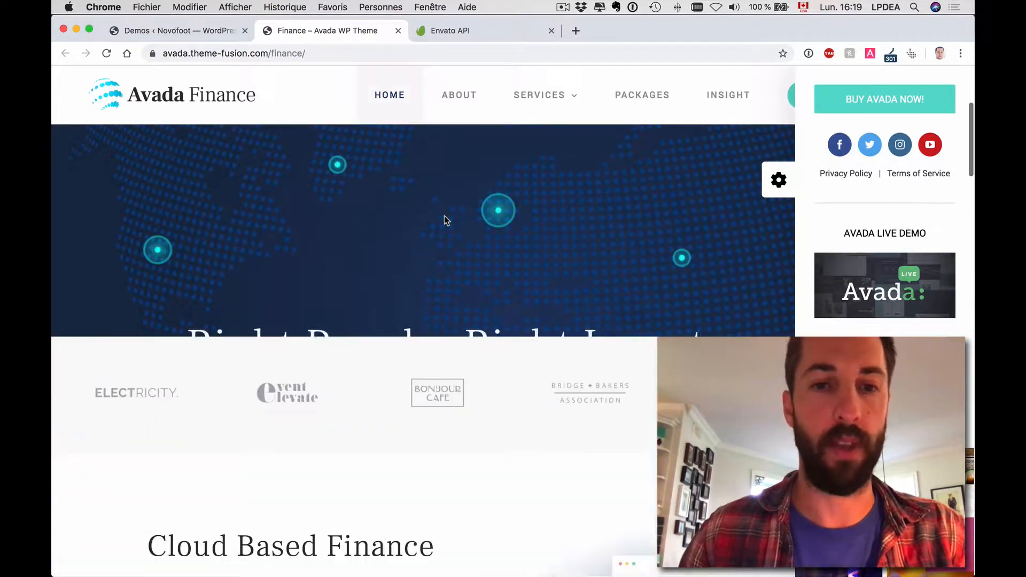
{"action": "left_click", "coordinate": [219, 31]}
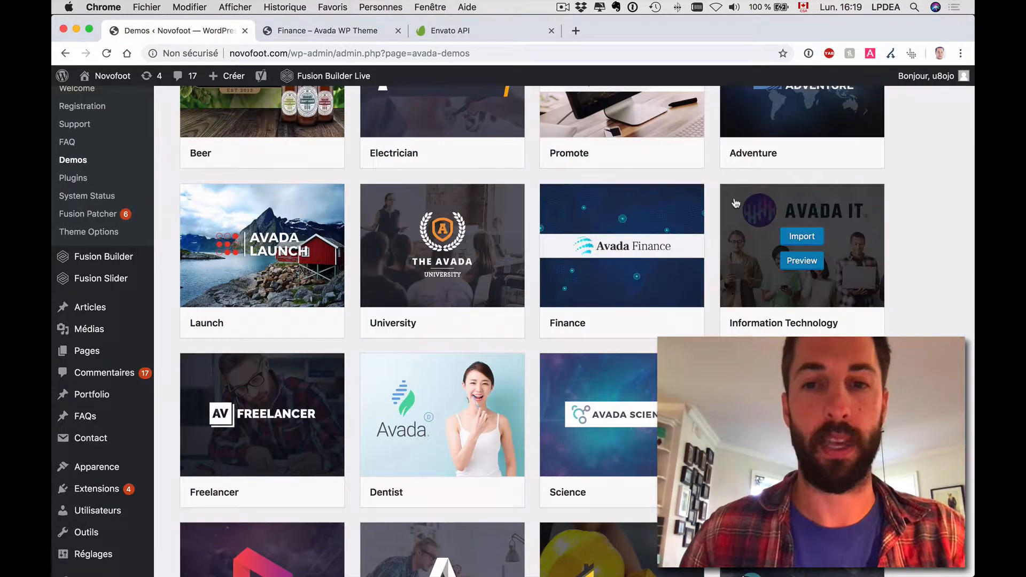
Open the Music demo's import options and select its posts, pages, images, sliders, theme options and widgets
{"action": "scroll", "coordinate": [950, 267], "scroll_direction": "down", "scroll_amount": 7}
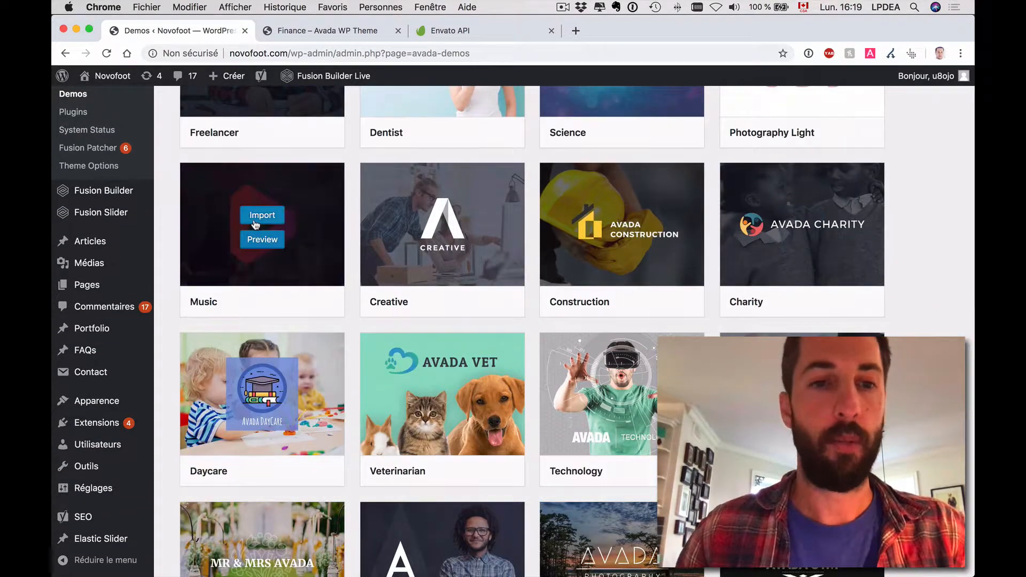
{"action": "left_click", "coordinate": [262, 215]}
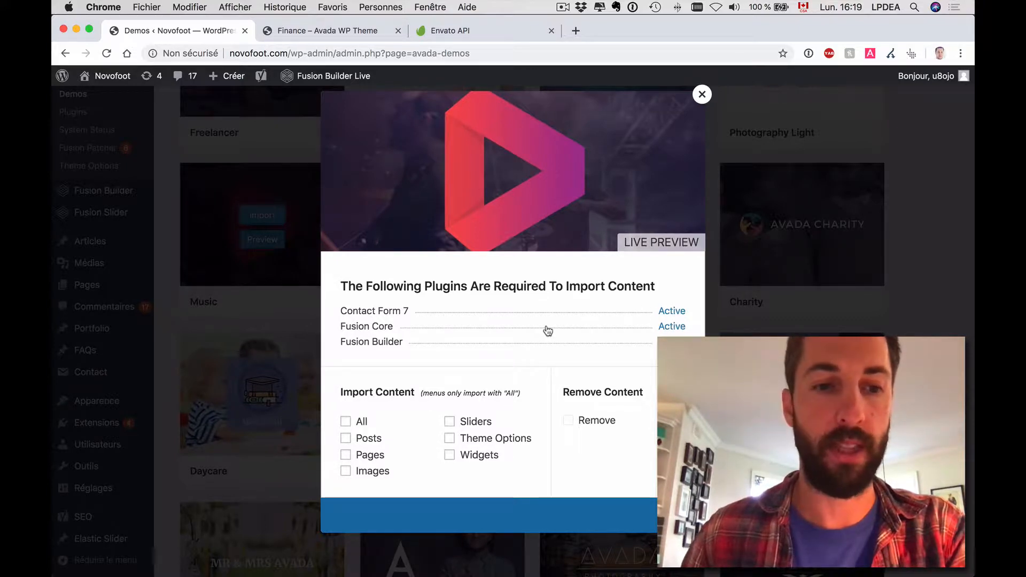
{"action": "left_click", "coordinate": [346, 439]}
{"action": "left_click", "coordinate": [346, 455]}
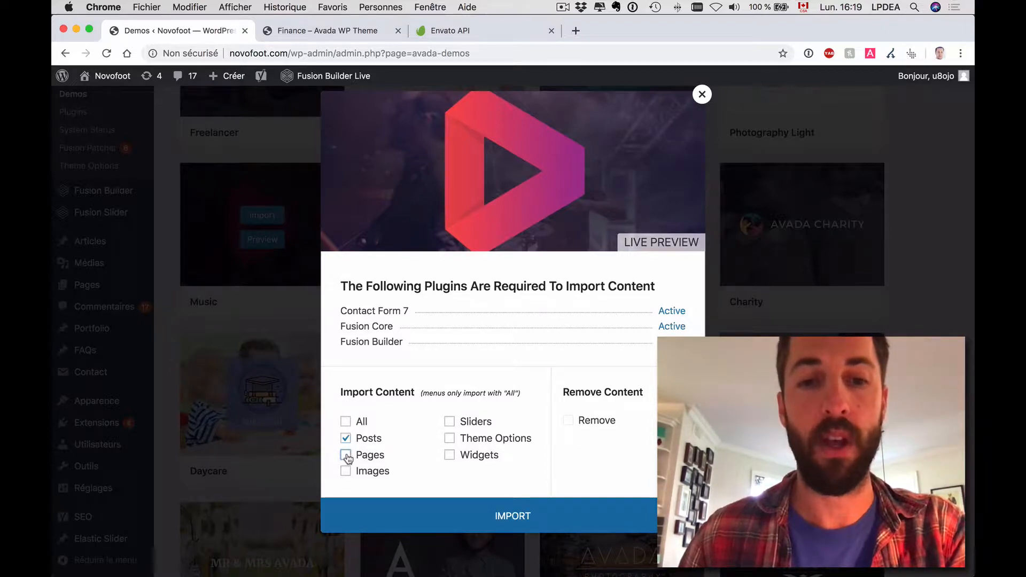
{"action": "left_click", "coordinate": [346, 471]}
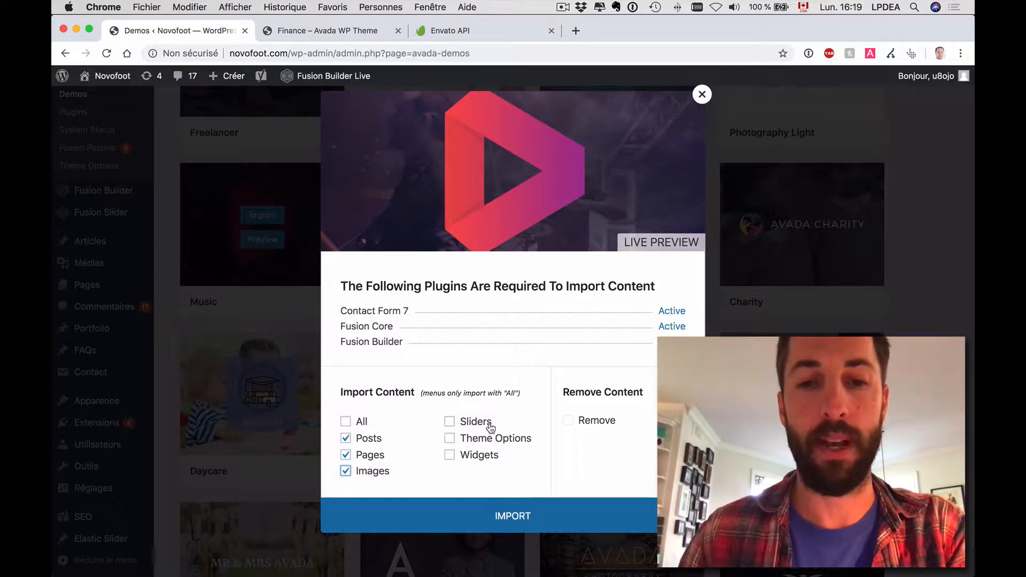
{"action": "left_click", "coordinate": [450, 423]}
{"action": "left_click", "coordinate": [450, 439]}
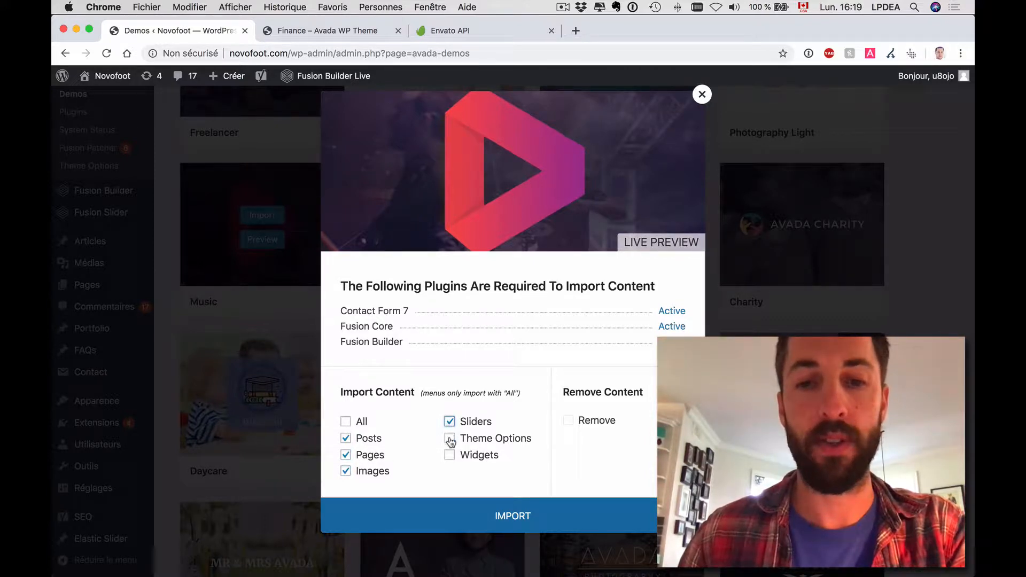
{"action": "left_click", "coordinate": [450, 455]}
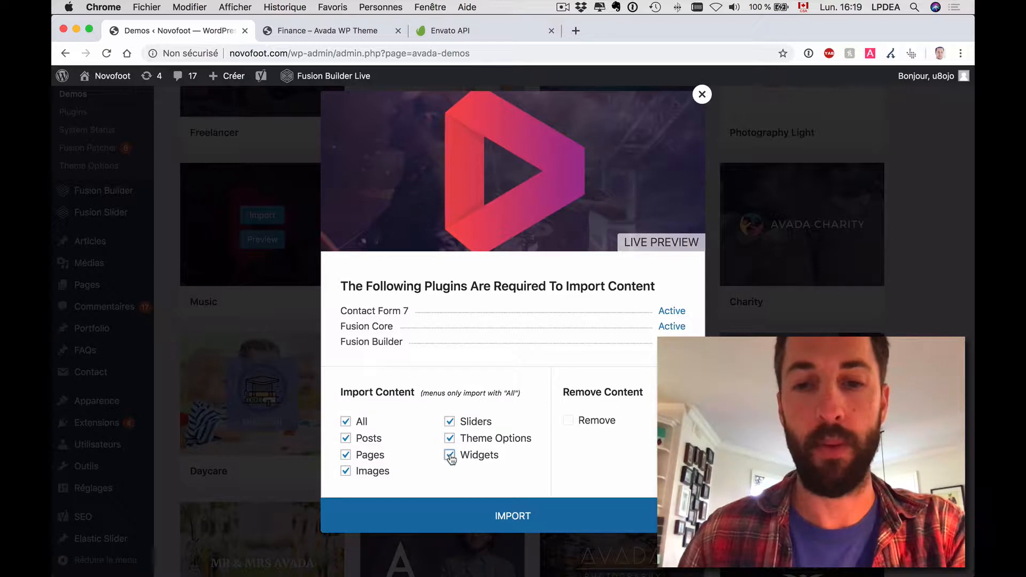
Import the Music demo with All content selected, and close the import dialog once it is done
{"action": "left_click", "coordinate": [340, 423]}
{"action": "left_click", "coordinate": [343, 422]}
{"action": "left_click", "coordinate": [344, 422]}
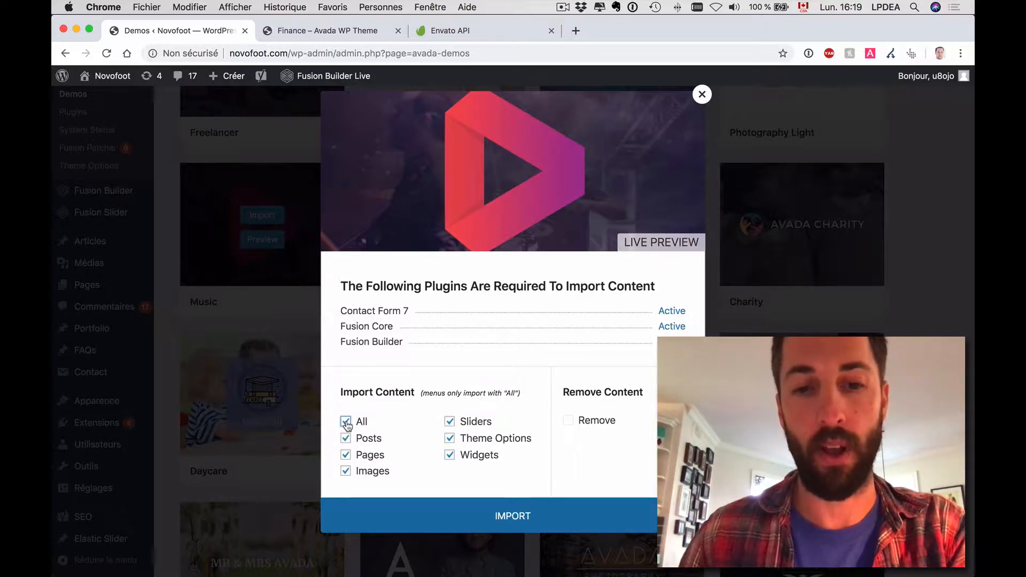
{"action": "left_click", "coordinate": [514, 514]}
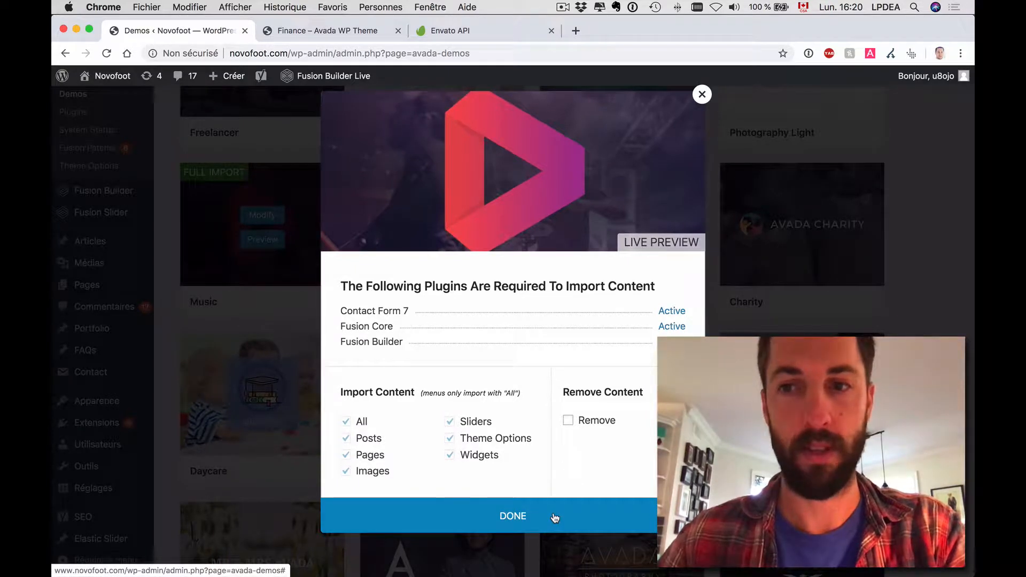
{"action": "left_click", "coordinate": [555, 518]}
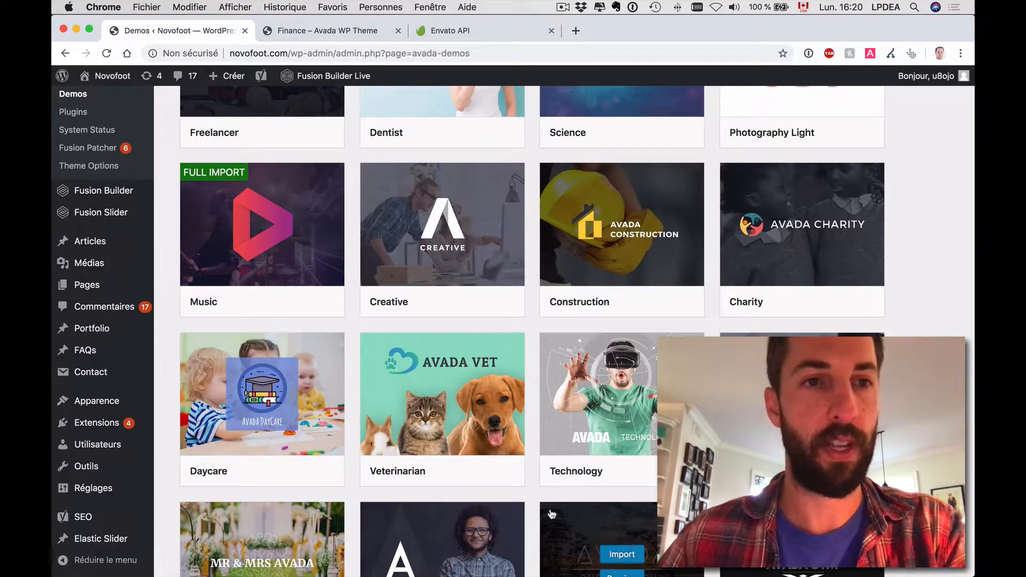
Open the live site in a new tab, examine its home page, and go to Meet The Band from the site navigation
{"action": "mouse_move", "coordinate": [114, 80]}
{"action": "left_click", "coordinate": [117, 98], "text": "super"}
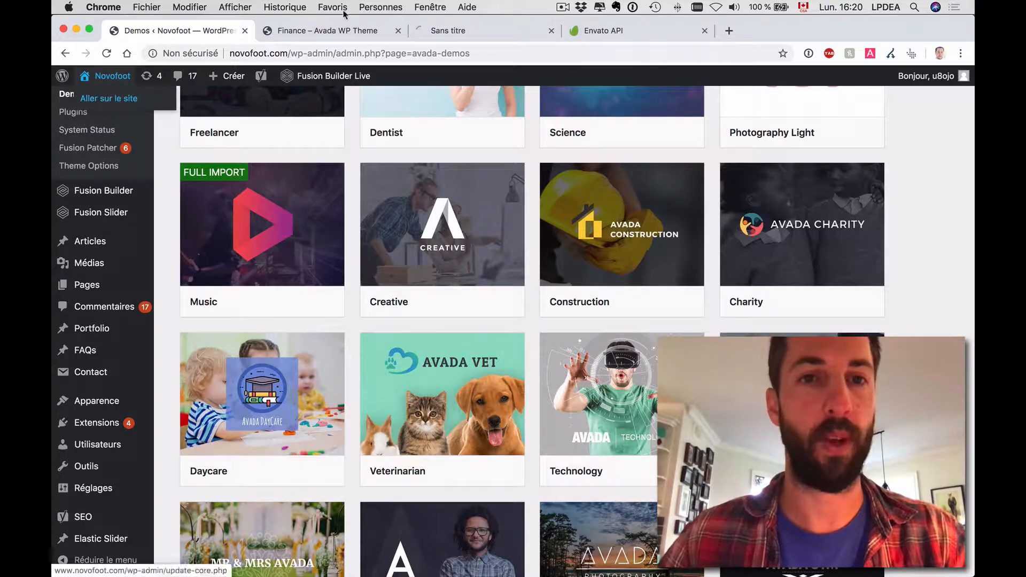
{"action": "left_click", "coordinate": [460, 30]}
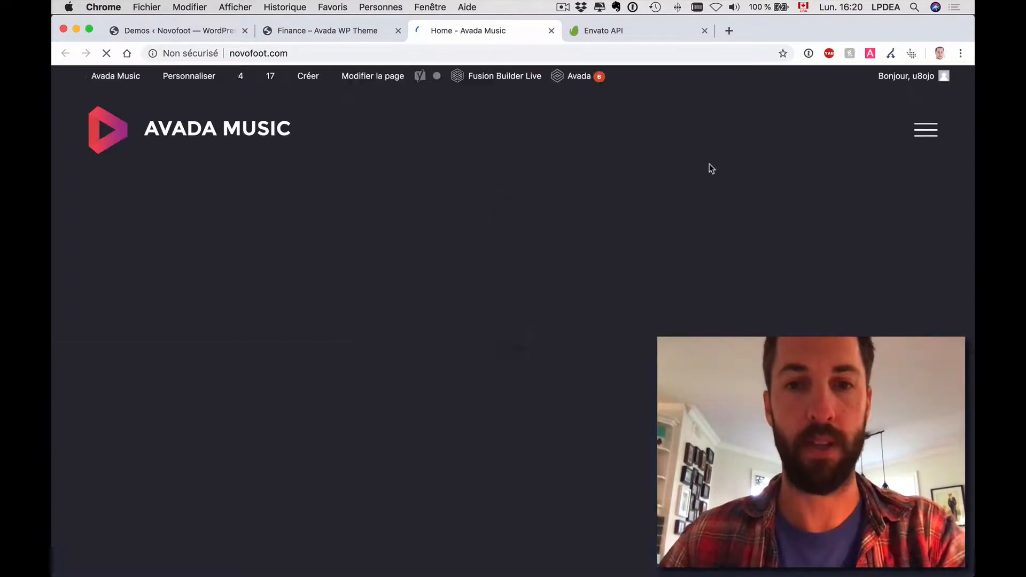
{"action": "scroll", "coordinate": [709, 164], "scroll_direction": "down", "scroll_amount": 20}
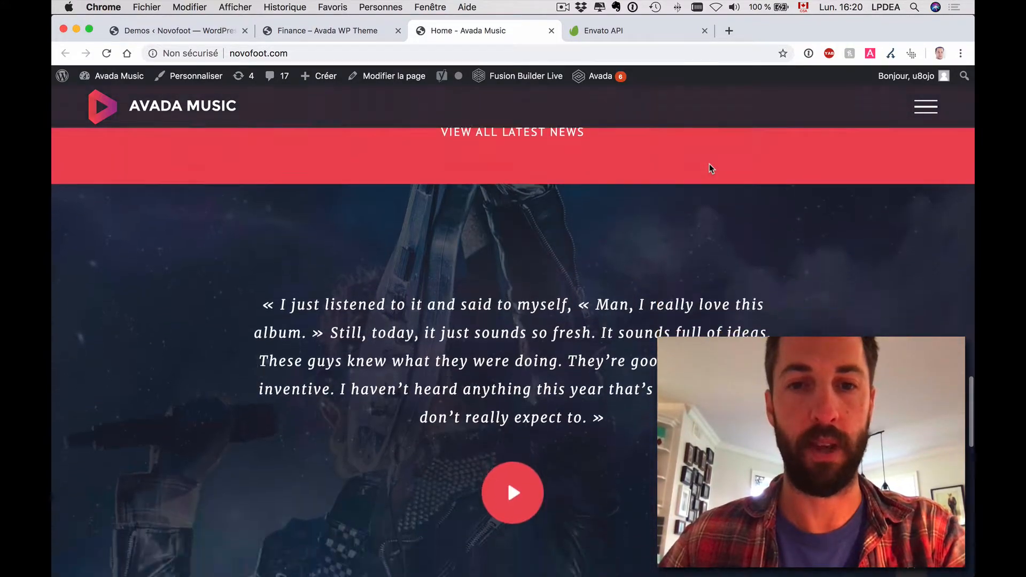
{"action": "scroll", "coordinate": [709, 163], "scroll_direction": "up", "scroll_amount": 15}
{"action": "scroll", "coordinate": [710, 170], "scroll_direction": "up", "scroll_amount": 8}
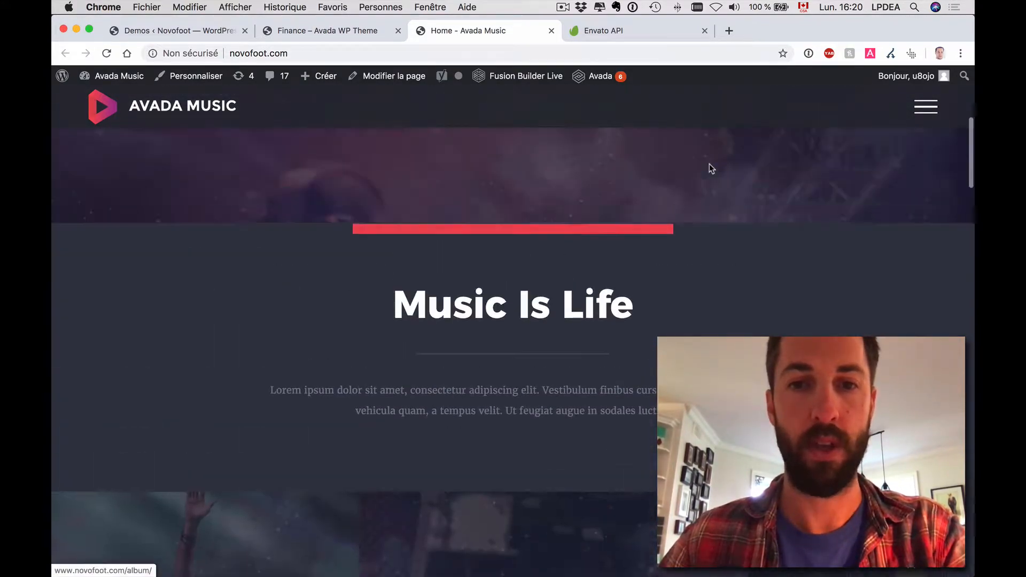
{"action": "scroll", "coordinate": [711, 169], "scroll_direction": "down", "scroll_amount": 10}
{"action": "scroll", "coordinate": [711, 169], "scroll_direction": "down", "scroll_amount": 3}
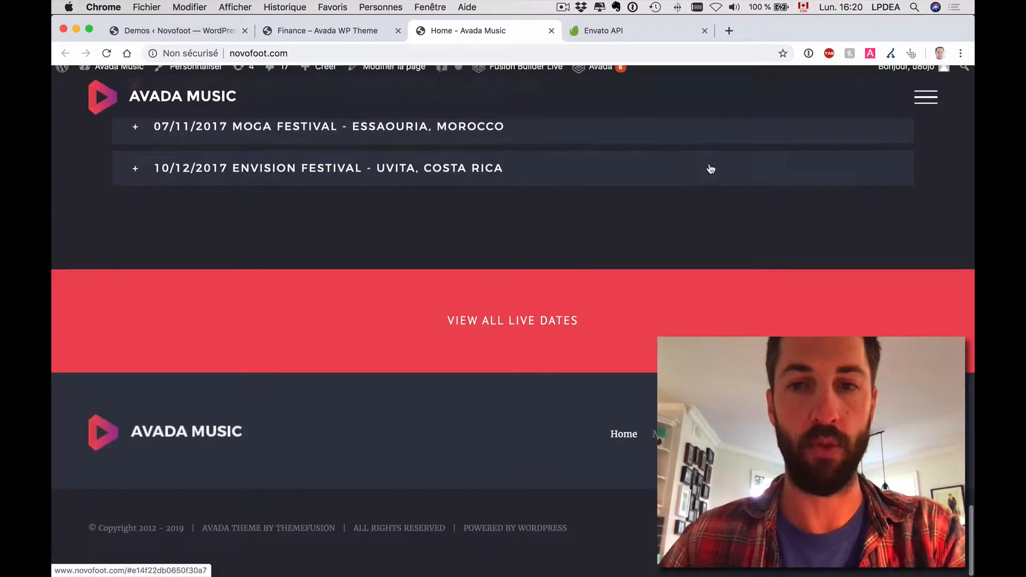
{"action": "left_click", "coordinate": [925, 106]}
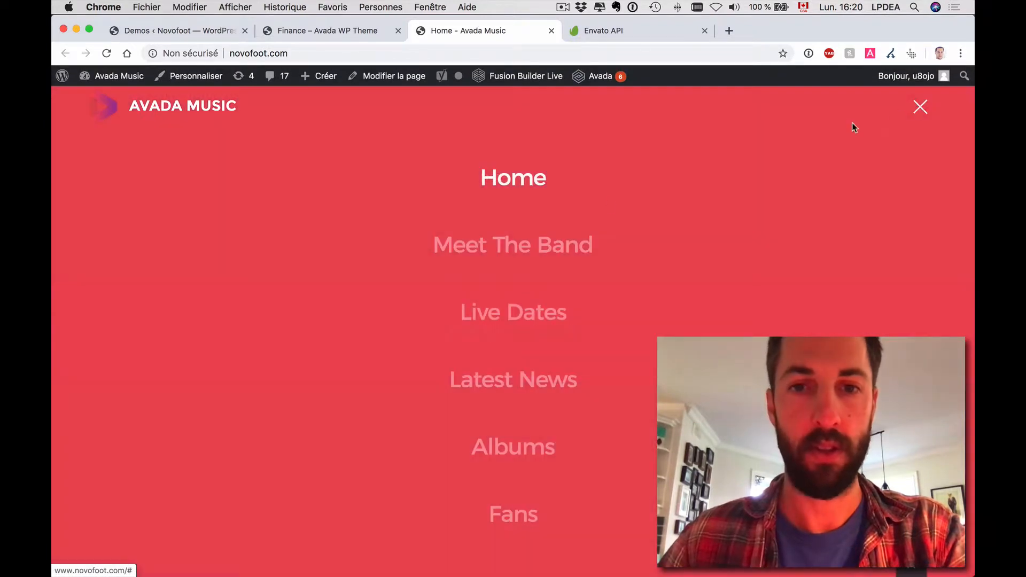
{"action": "left_click", "coordinate": [514, 246]}
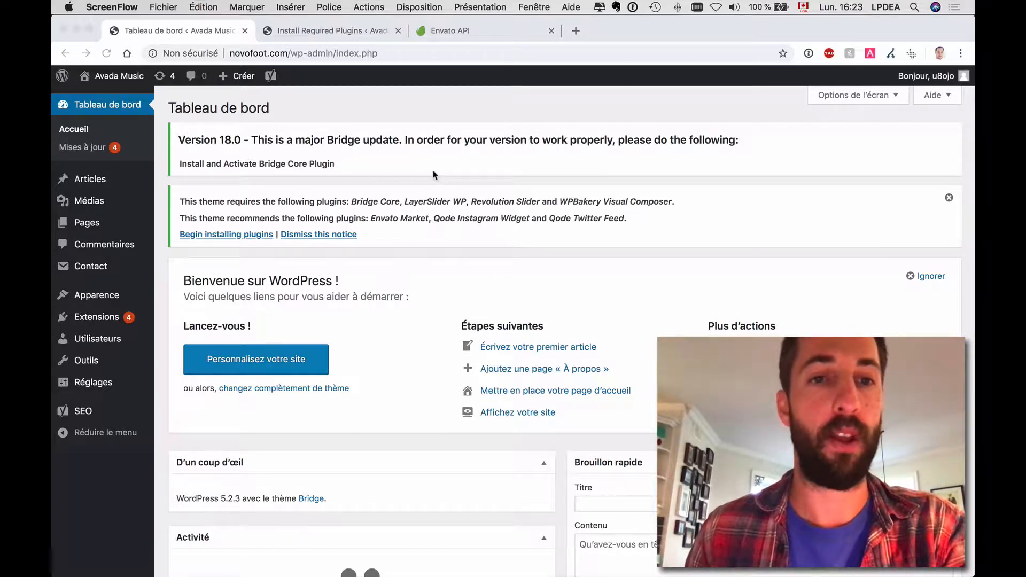
Start the Bridge theme's plugin installation and bulk-install all the required and recommended plugins
{"action": "left_click", "coordinate": [254, 220]}
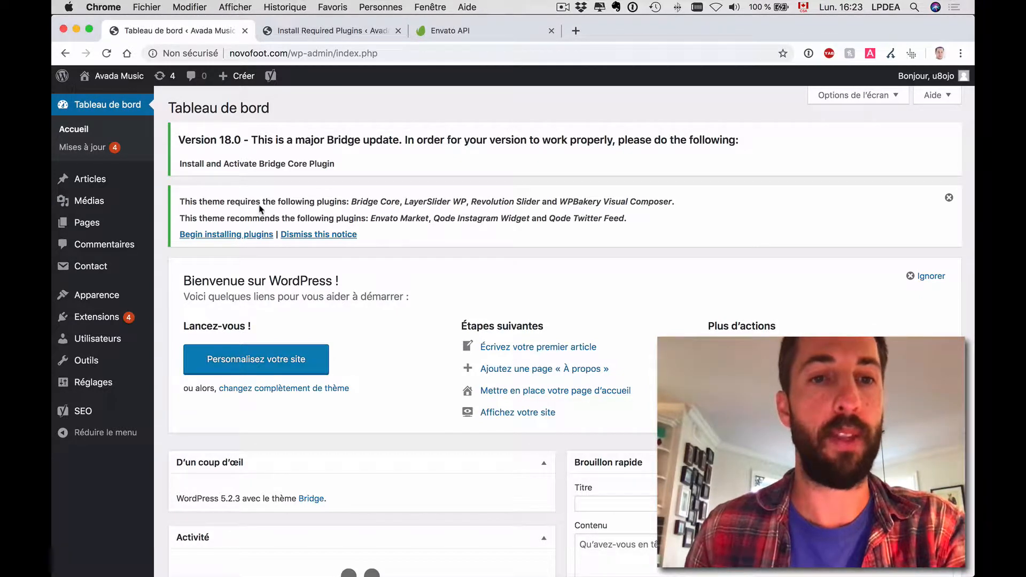
{"action": "left_click", "coordinate": [226, 235]}
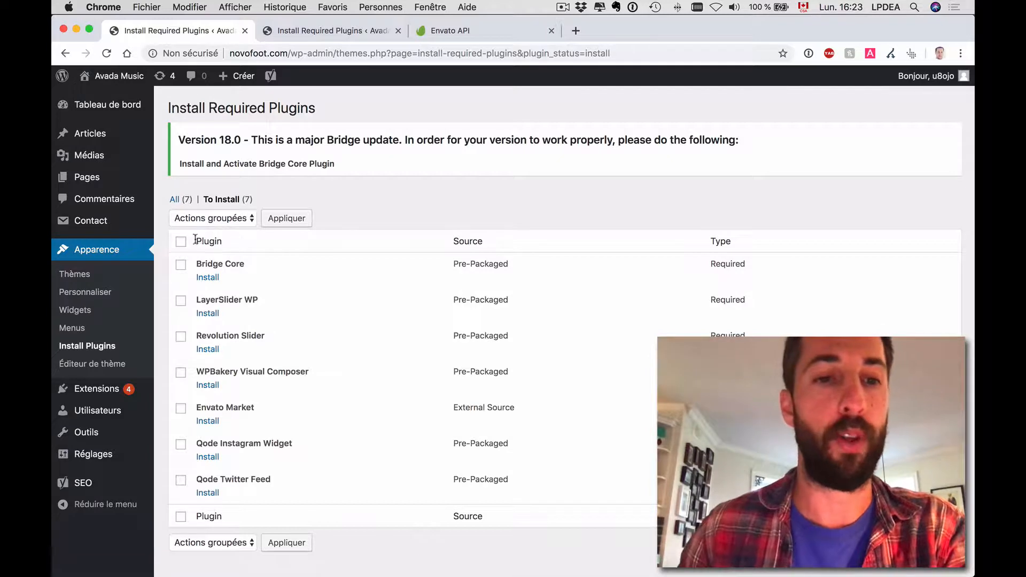
{"action": "left_click", "coordinate": [181, 242]}
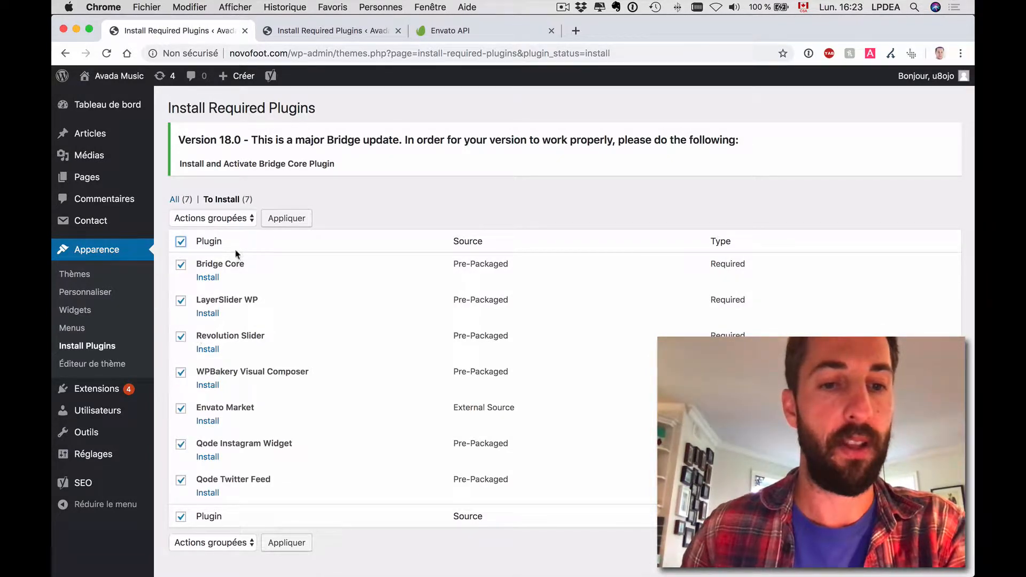
{"action": "left_click", "coordinate": [230, 218]}
{"action": "left_click", "coordinate": [184, 230]}
{"action": "left_click", "coordinate": [285, 220]}
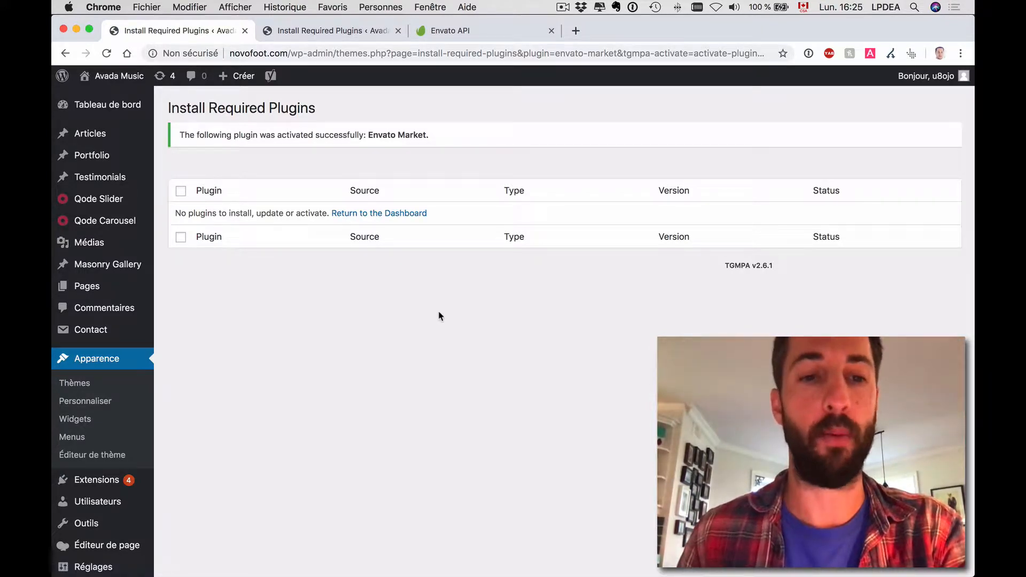
Open Bridge's Qode Import page and select New Demo 228 - Water Plant as the demo site
{"action": "scroll", "coordinate": [438, 316], "scroll_direction": "down", "scroll_amount": 5}
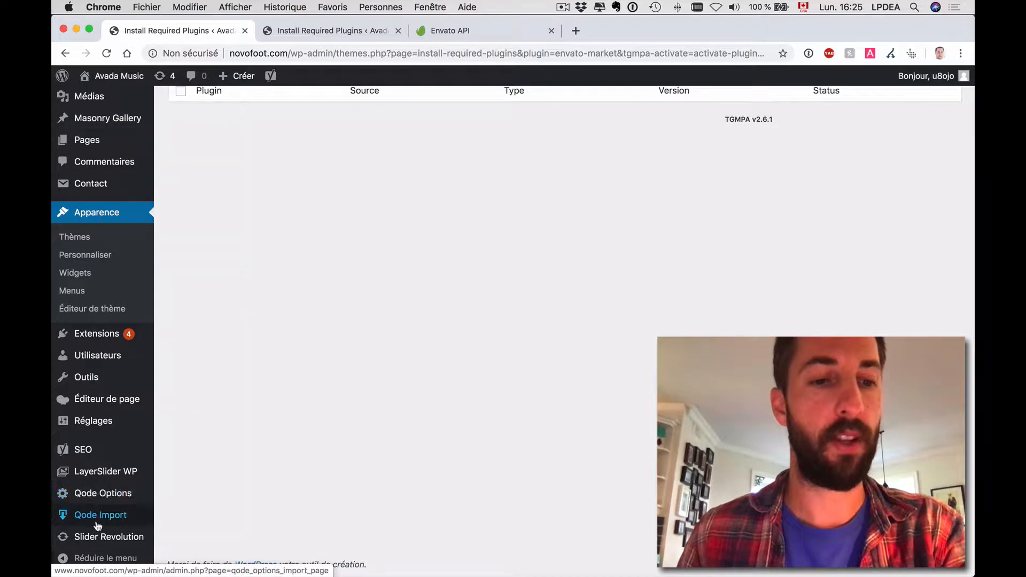
{"action": "left_click", "coordinate": [97, 523]}
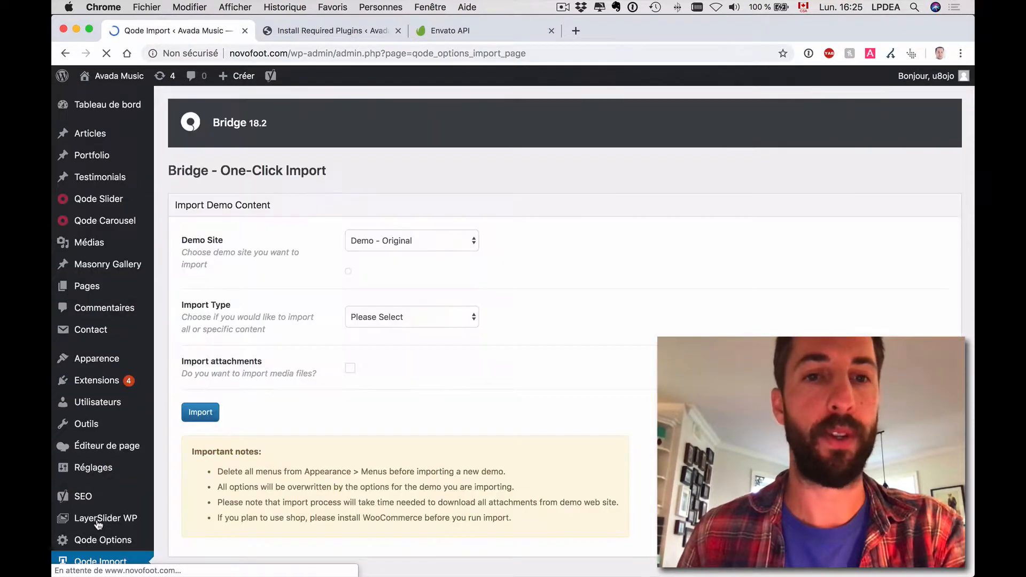
{"action": "left_click", "coordinate": [447, 250]}
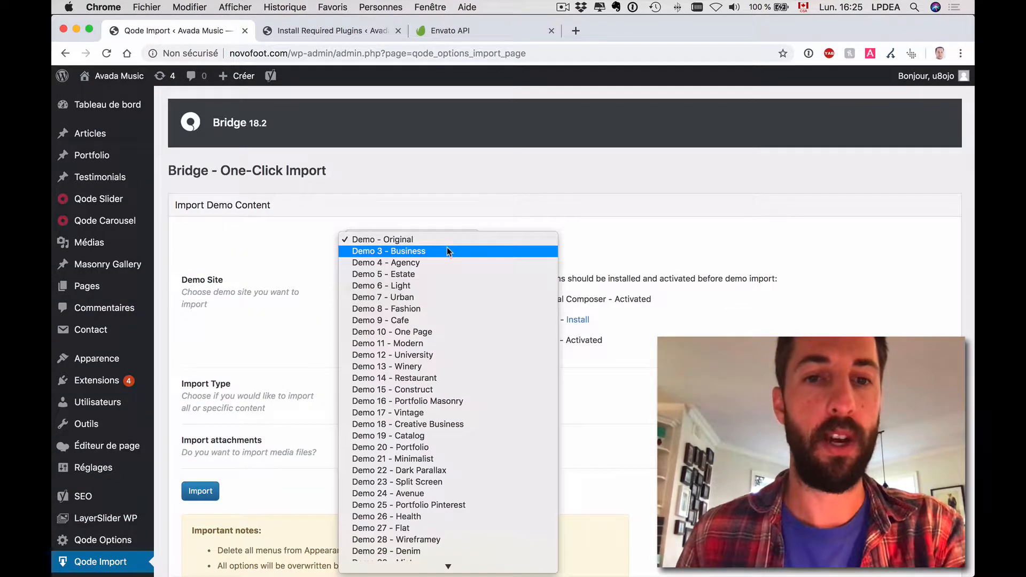
{"action": "scroll", "coordinate": [447, 331], "scroll_direction": "down", "scroll_amount": 10}
{"action": "scroll", "coordinate": [447, 334], "scroll_direction": "down", "scroll_amount": 20}
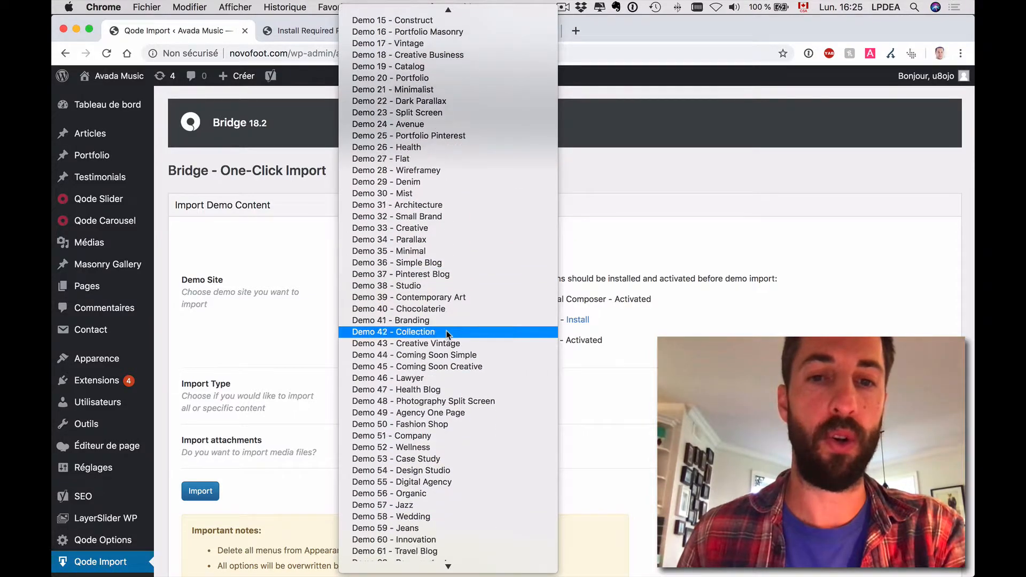
{"action": "scroll", "coordinate": [447, 334], "scroll_direction": "down", "scroll_amount": 20}
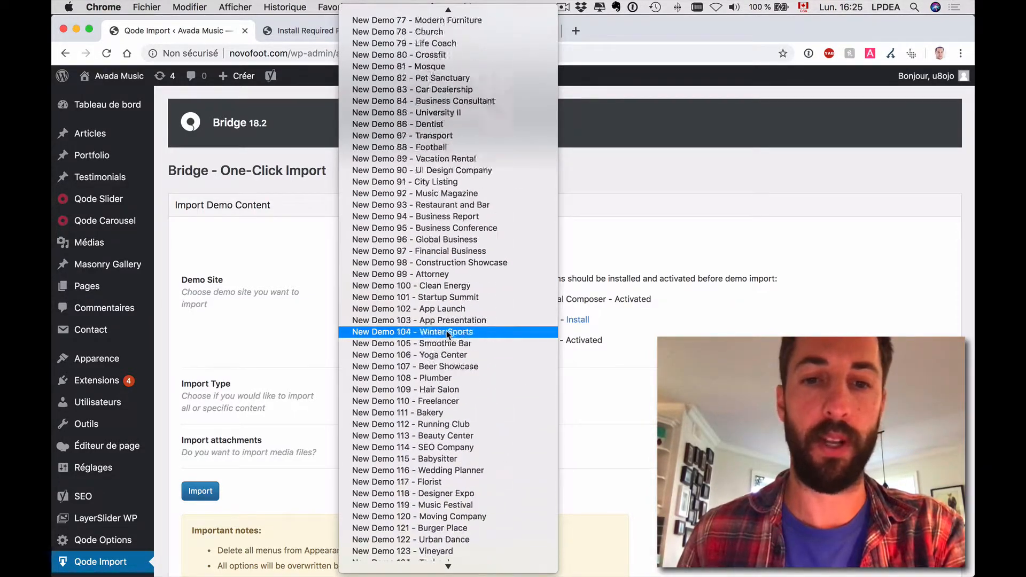
{"action": "scroll", "coordinate": [446, 334], "scroll_direction": "down", "scroll_amount": 6}
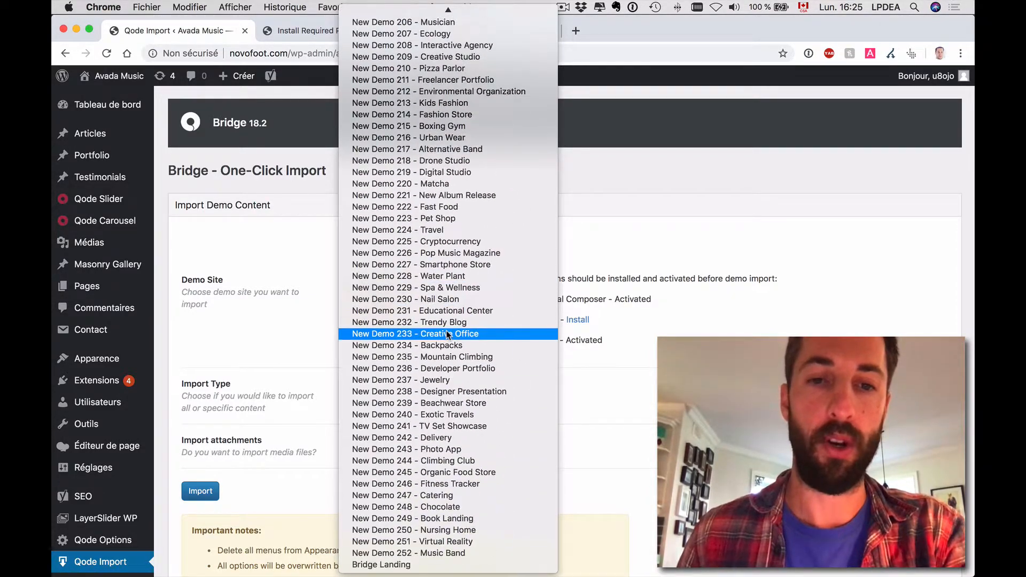
{"action": "left_click", "coordinate": [422, 277]}
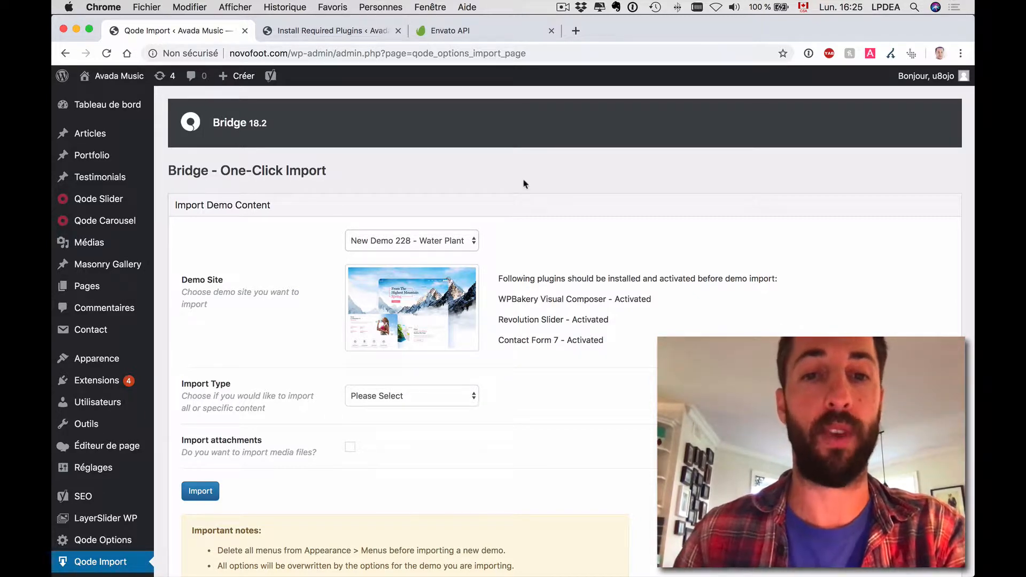
Import the New Demo 228 - Water Plant demo with import type All and media attachments included, confirming the import
{"action": "left_click", "coordinate": [452, 246]}
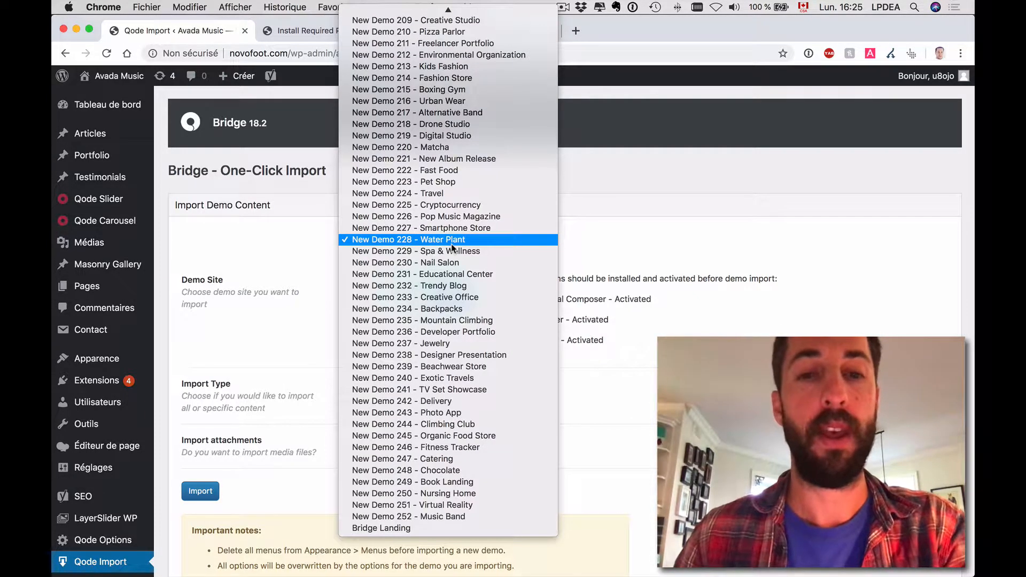
{"action": "left_click", "coordinate": [444, 240]}
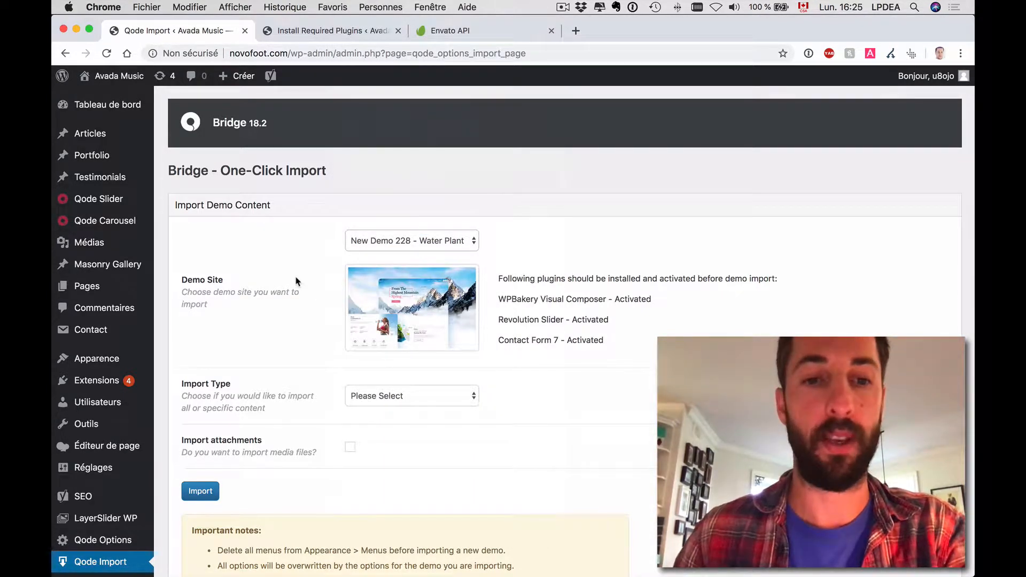
{"action": "left_click", "coordinate": [378, 397]}
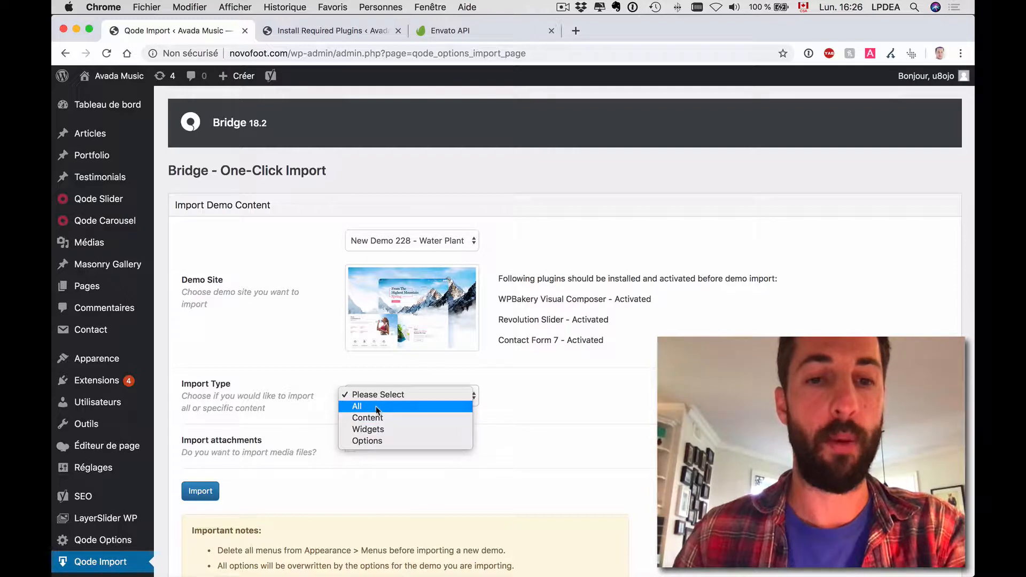
{"action": "left_click", "coordinate": [378, 407]}
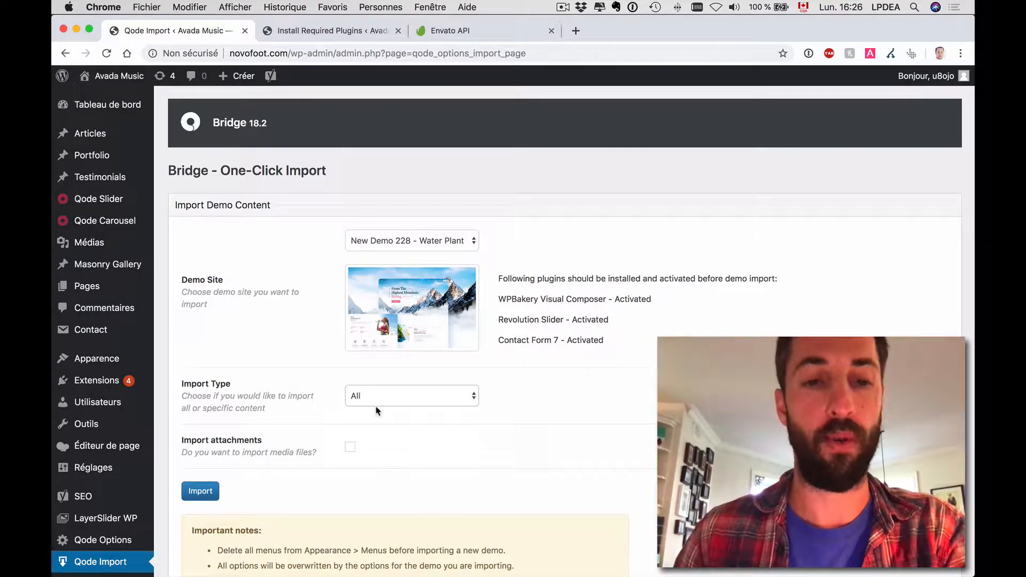
{"action": "scroll", "coordinate": [378, 411], "scroll_direction": "down", "scroll_amount": 2}
{"action": "left_click", "coordinate": [348, 411]}
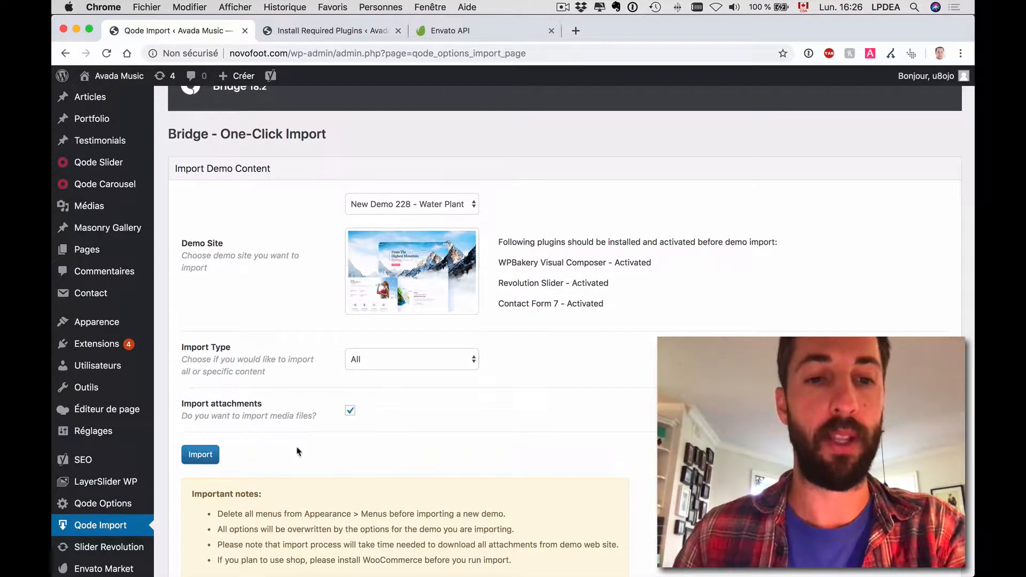
{"action": "left_click", "coordinate": [201, 454]}
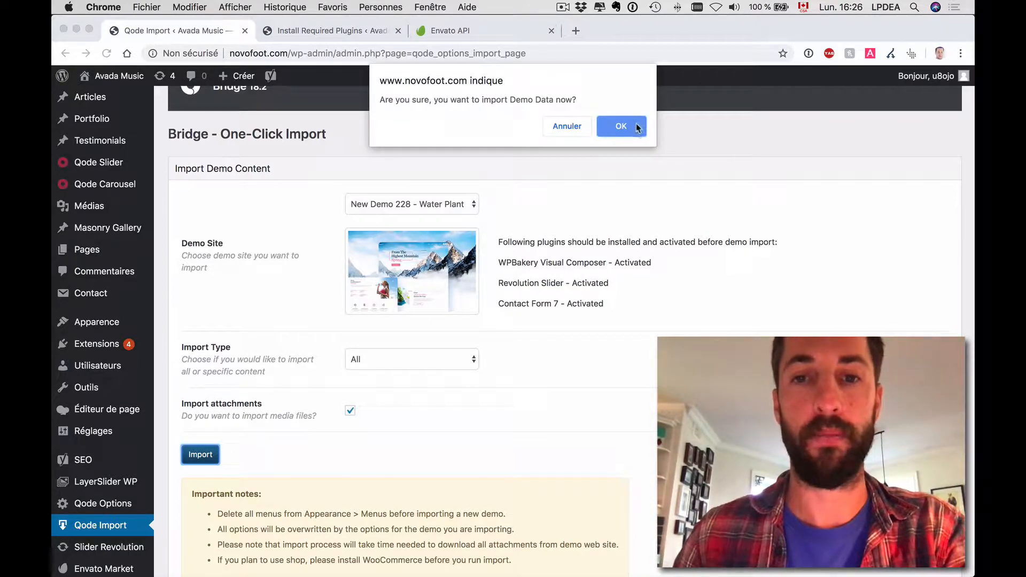
{"action": "left_click", "coordinate": [620, 126]}
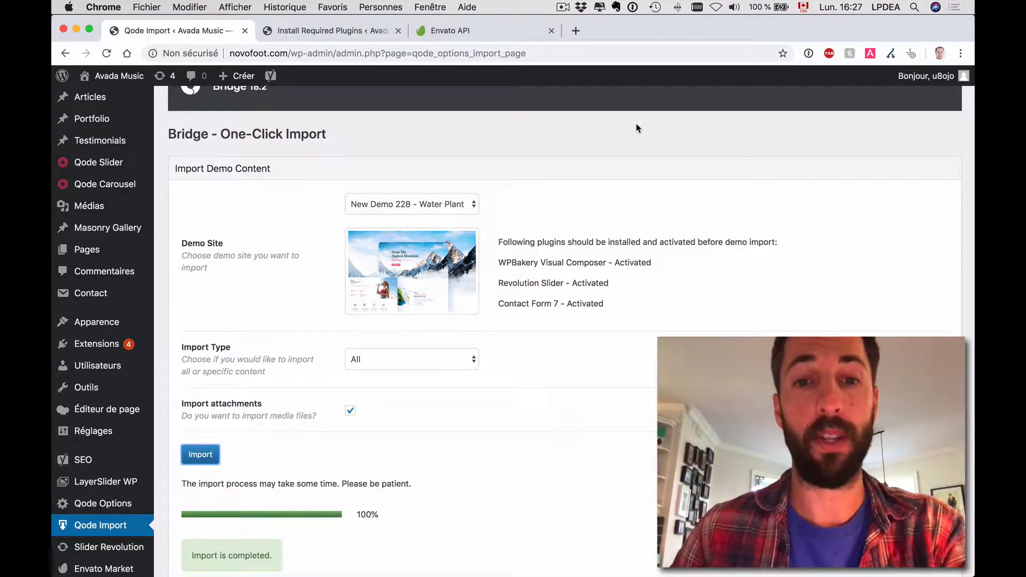
{"action": "scroll", "coordinate": [347, 416], "scroll_direction": "down", "scroll_amount": 2}
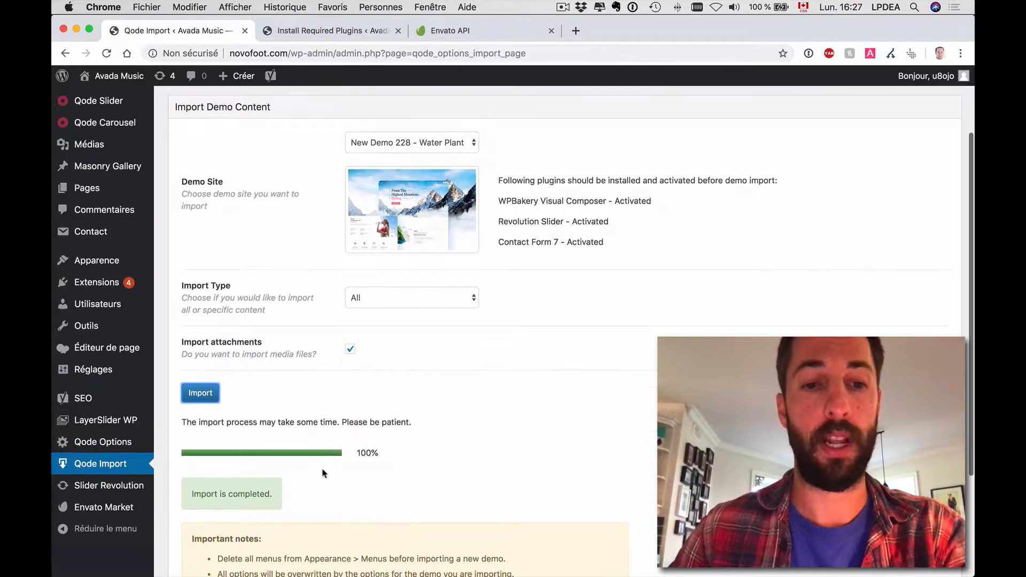
{"action": "left_click_drag", "start_coordinate": [299, 495], "coordinate": [226, 489]}
{"action": "left_click", "coordinate": [387, 465]}
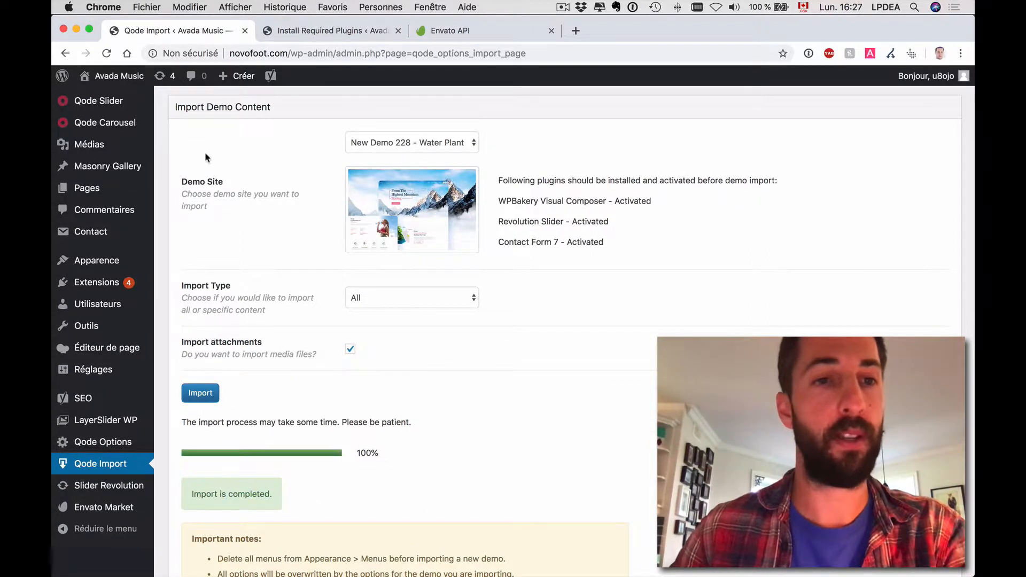
Open the live site in a new tab and examine its Home page down to the footer
{"action": "left_click", "coordinate": [129, 97], "text": "super"}
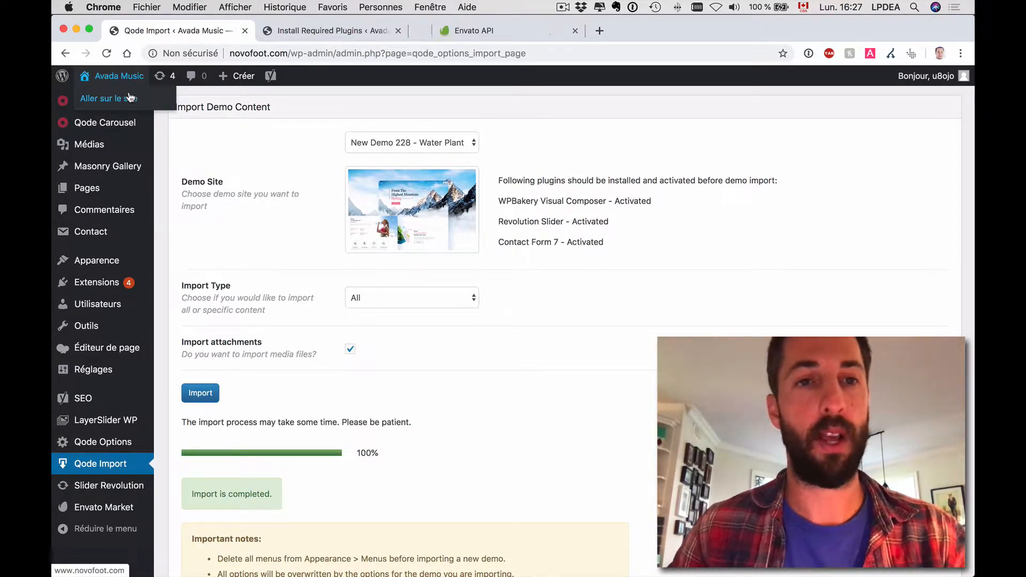
{"action": "left_click", "coordinate": [435, 32]}
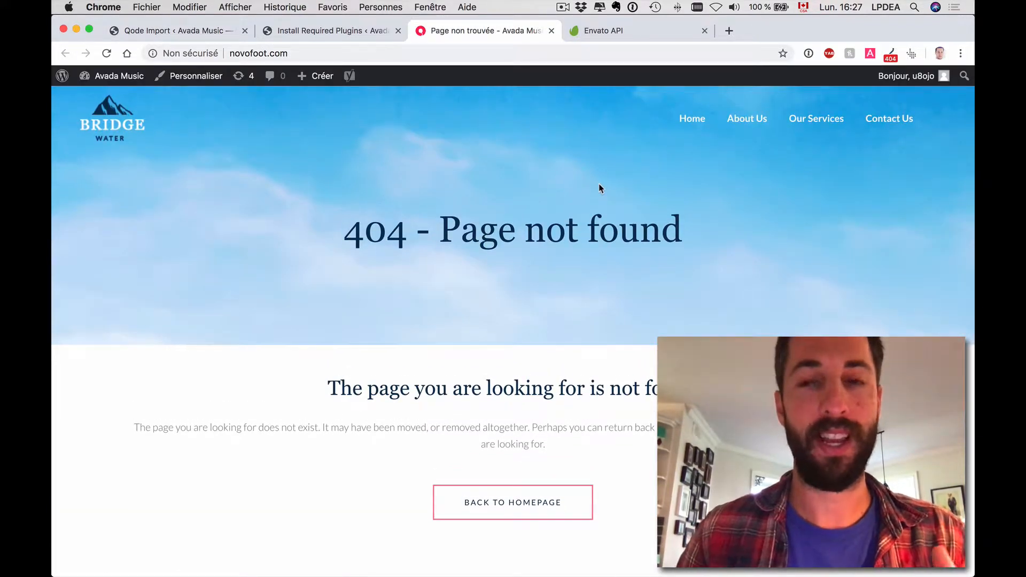
{"action": "left_click", "coordinate": [687, 123]}
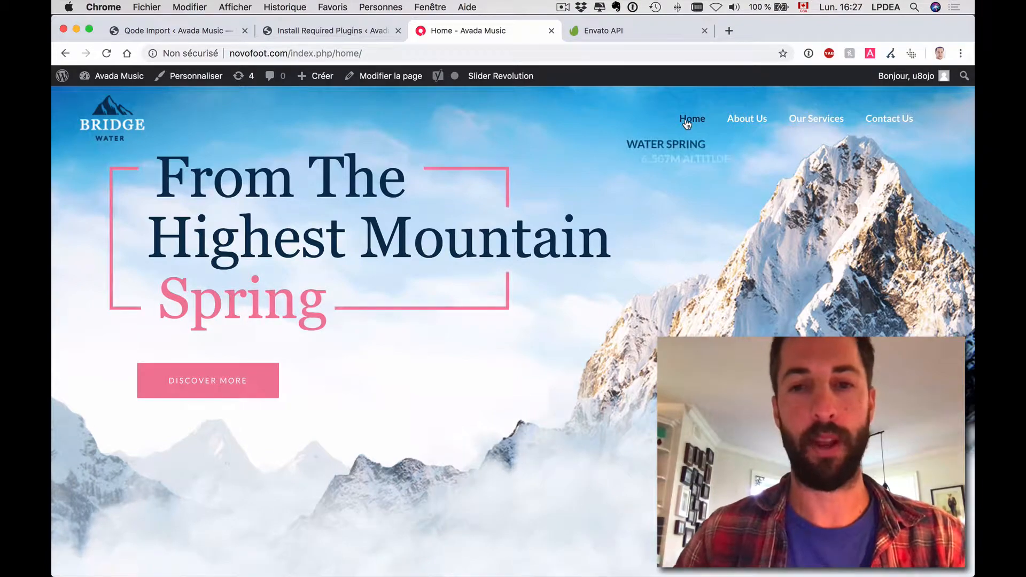
{"action": "scroll", "coordinate": [610, 262], "scroll_direction": "down", "scroll_amount": 7}
{"action": "scroll", "coordinate": [609, 262], "scroll_direction": "down", "scroll_amount": 15}
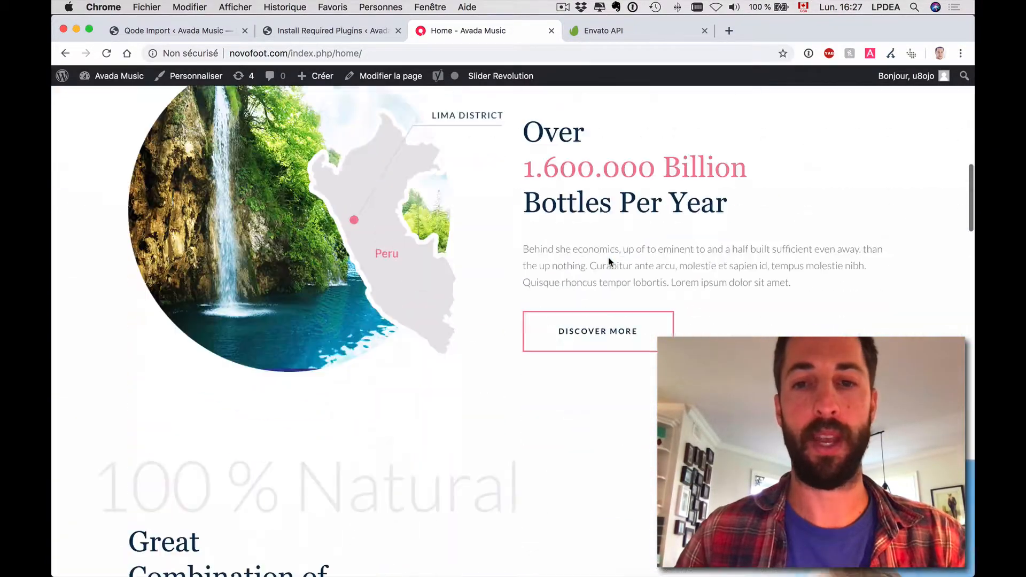
{"action": "scroll", "coordinate": [609, 262], "scroll_direction": "down", "scroll_amount": 15}
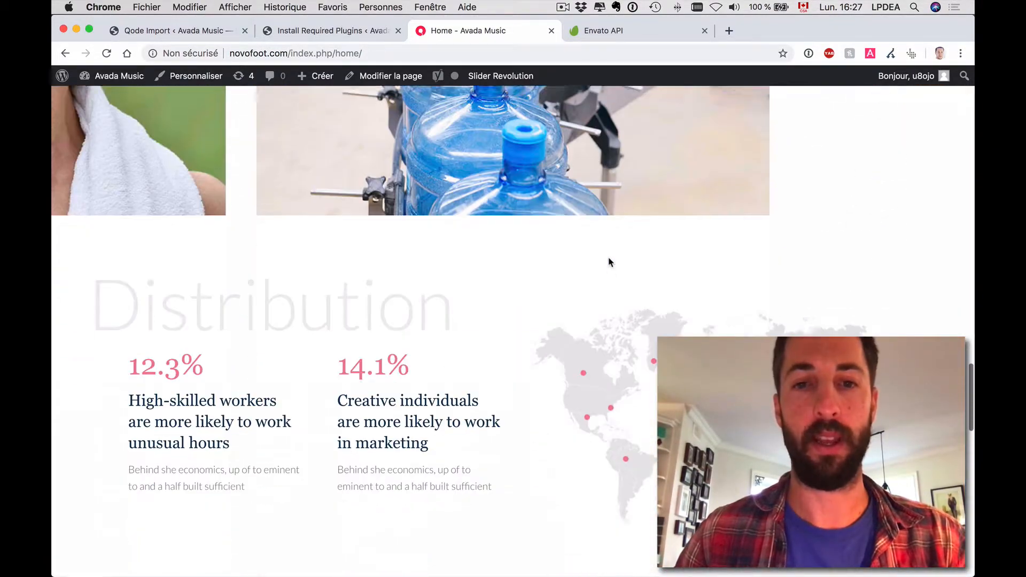
{"action": "scroll", "coordinate": [610, 263], "scroll_direction": "down", "scroll_amount": 5}
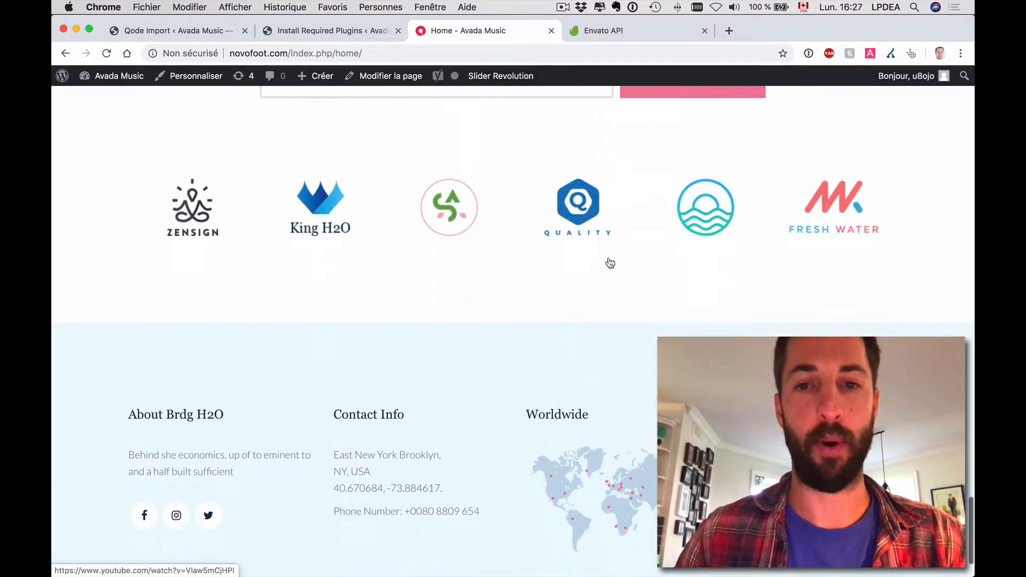
{"action": "scroll", "coordinate": [610, 261], "scroll_direction": "up", "scroll_amount": 20}
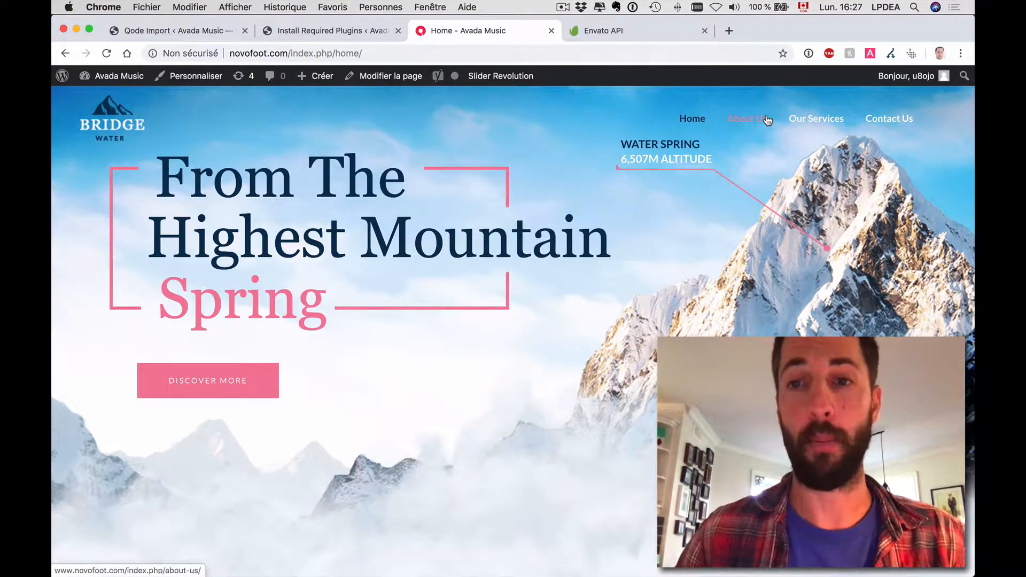
Go to the live site's About Us page and look through its content
{"action": "left_click", "coordinate": [767, 120]}
{"action": "scroll", "coordinate": [635, 211], "scroll_direction": "down", "scroll_amount": 10}
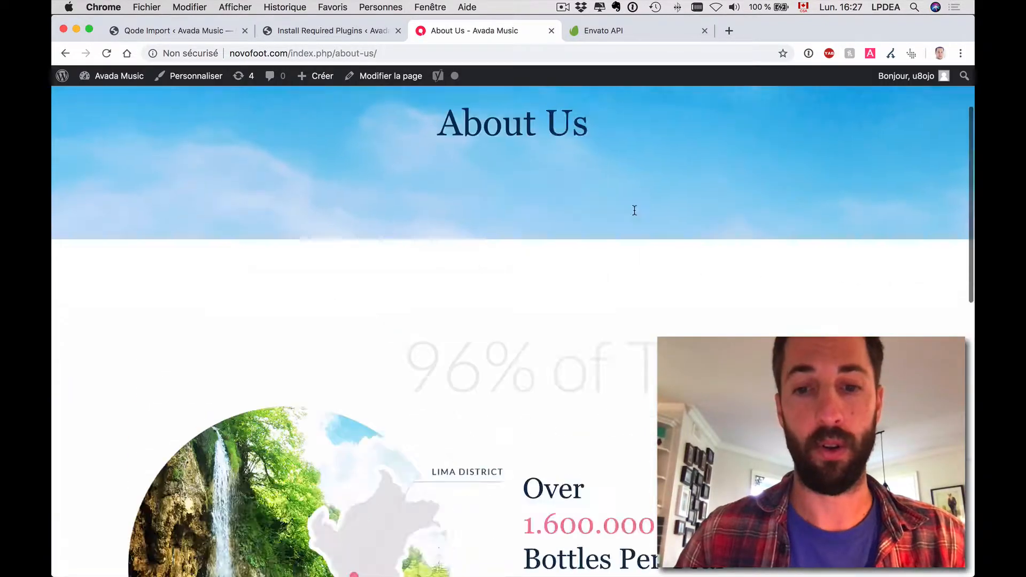
{"action": "scroll", "coordinate": [634, 214], "scroll_direction": "up", "scroll_amount": 10}
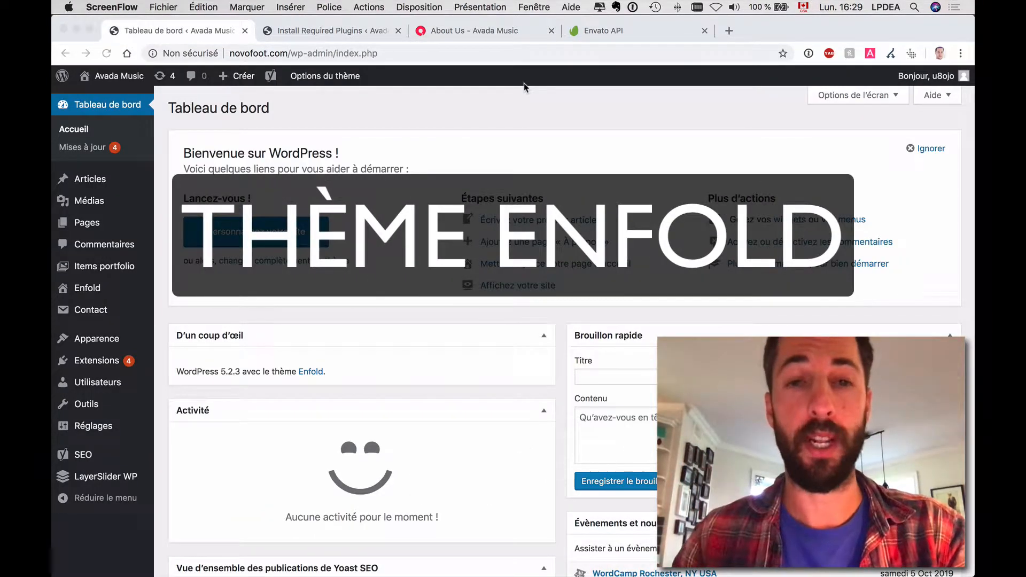
Open the Enfold theme options and go to the demo import section (Importer démo)
{"action": "left_click", "coordinate": [523, 101]}
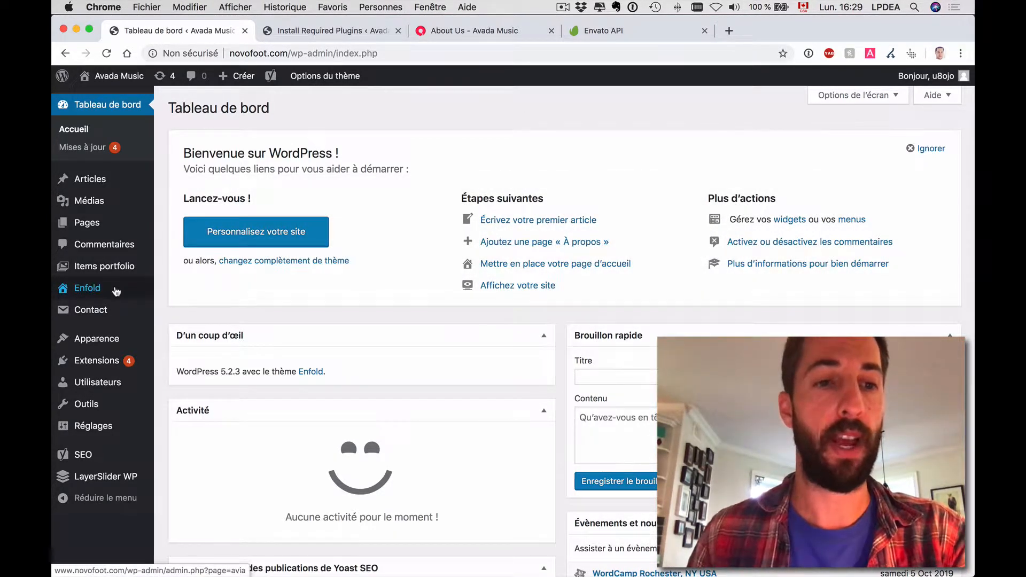
{"action": "left_click", "coordinate": [116, 291]}
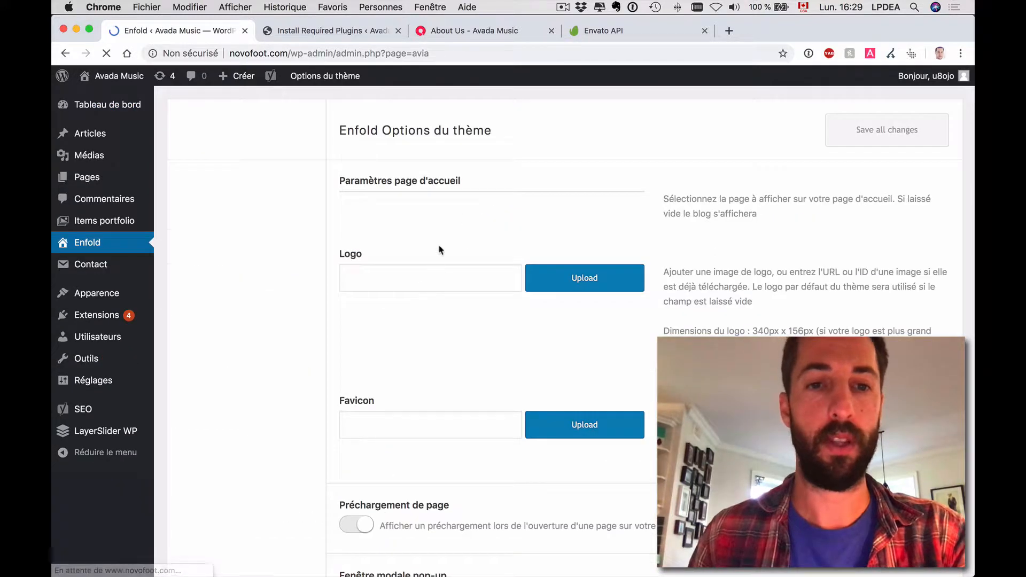
{"action": "scroll", "coordinate": [396, 241], "scroll_direction": "down", "scroll_amount": 6}
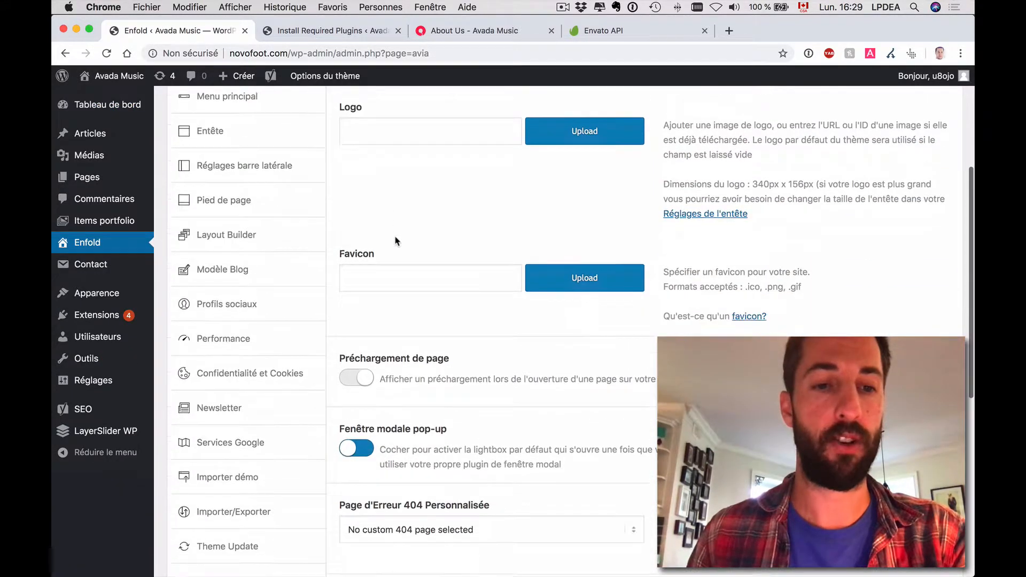
{"action": "left_click", "coordinate": [248, 369]}
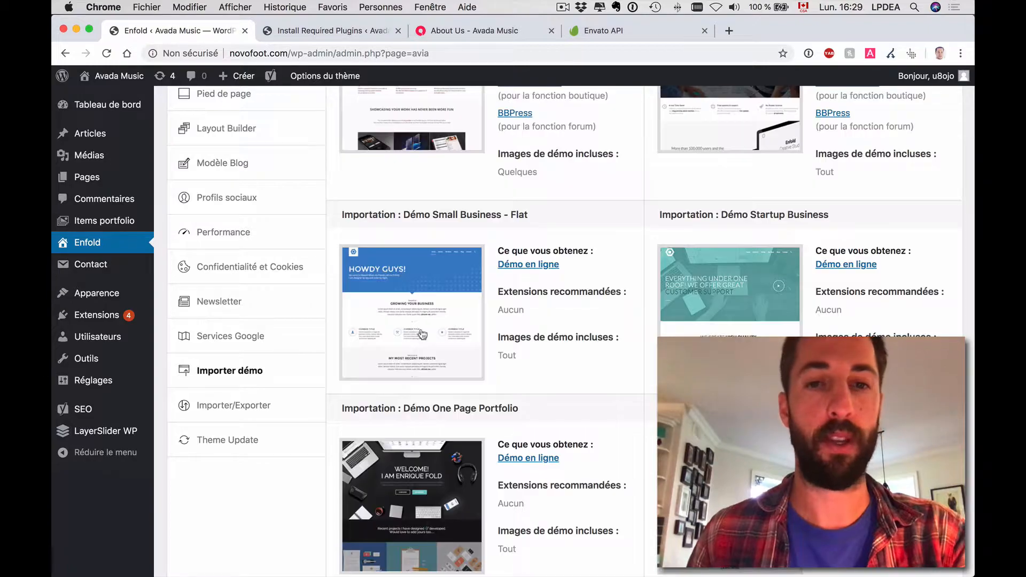
Browse the Enfold demos and import the Restaurant demo, accepting that the current theme option settings are overwritten
{"action": "scroll", "coordinate": [524, 281], "scroll_direction": "up", "scroll_amount": 4}
{"action": "scroll", "coordinate": [523, 280], "scroll_direction": "down", "scroll_amount": 20}
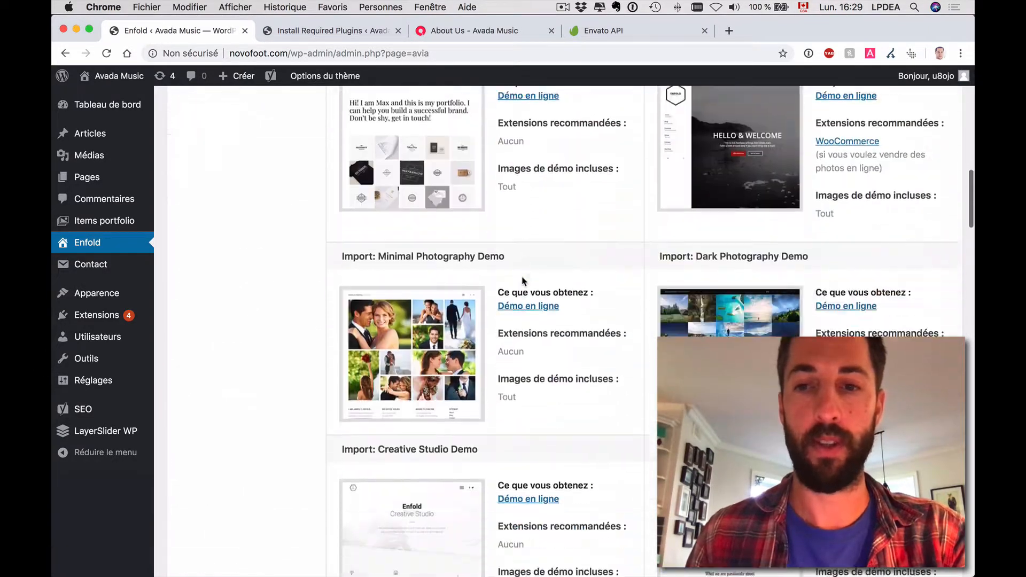
{"action": "scroll", "coordinate": [522, 277], "scroll_direction": "down", "scroll_amount": 4}
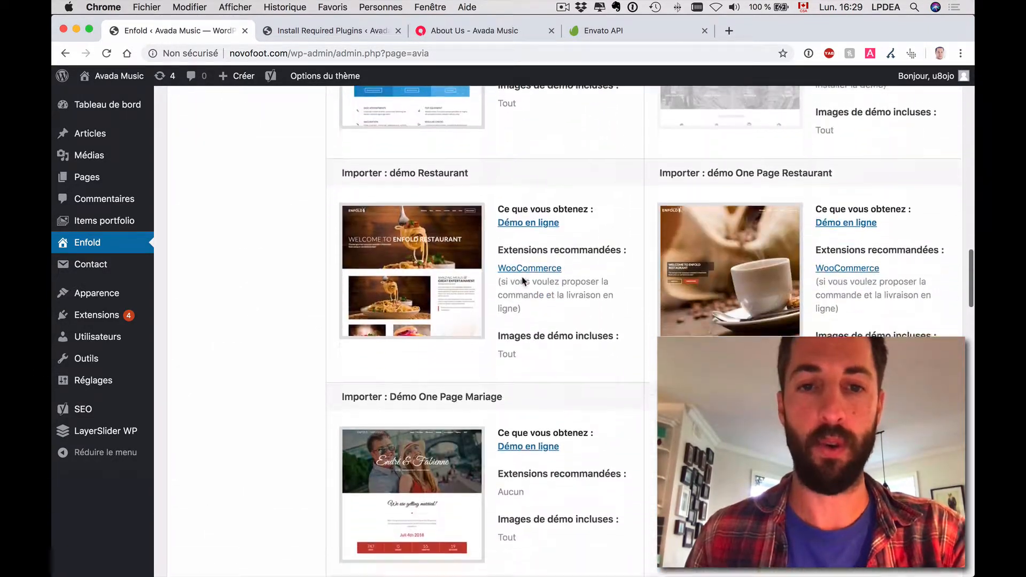
{"action": "scroll", "coordinate": [523, 280], "scroll_direction": "up", "scroll_amount": 2}
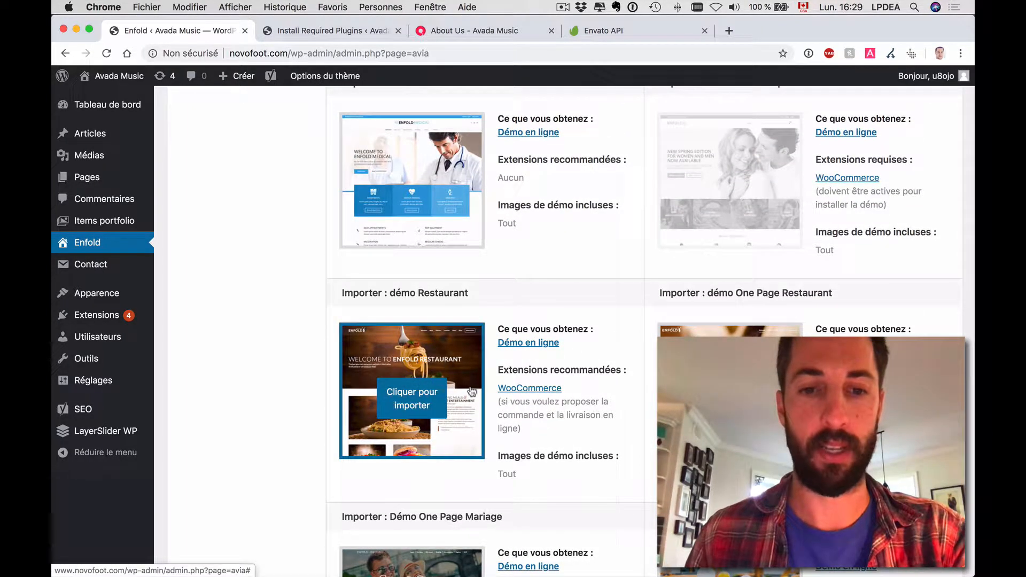
{"action": "left_click", "coordinate": [428, 396]}
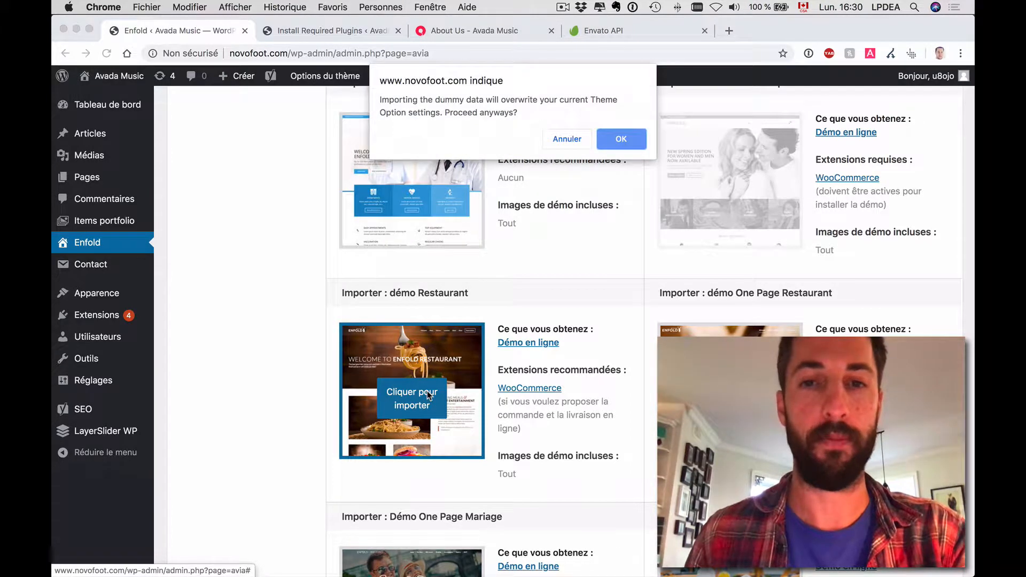
{"action": "left_click", "coordinate": [619, 139]}
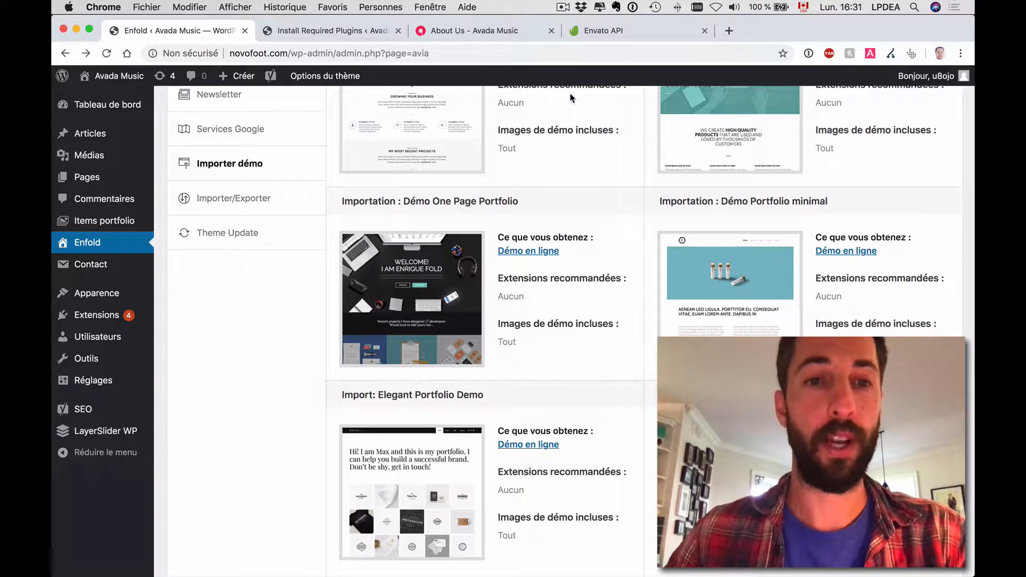
Open the live site in a new tab and examine the Welcome page of the restaurant demo
{"action": "mouse_move", "coordinate": [103, 74]}
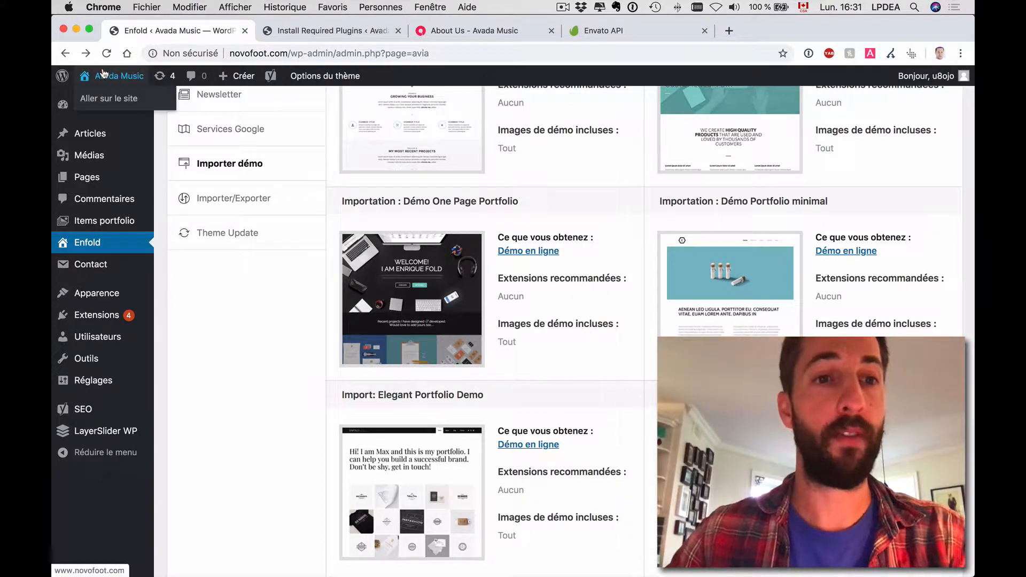
{"action": "left_click", "coordinate": [106, 101]}
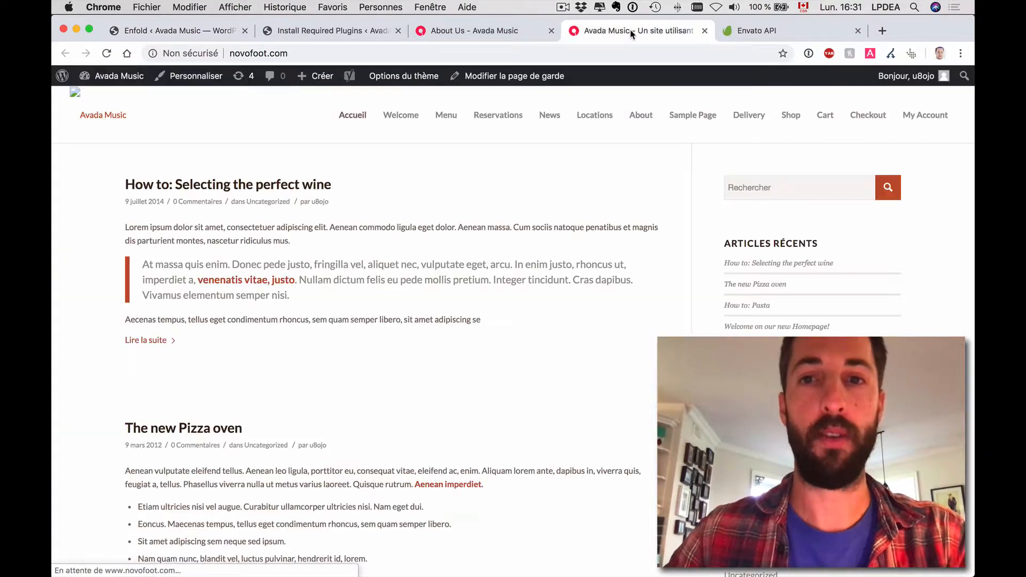
{"action": "left_click", "coordinate": [410, 121]}
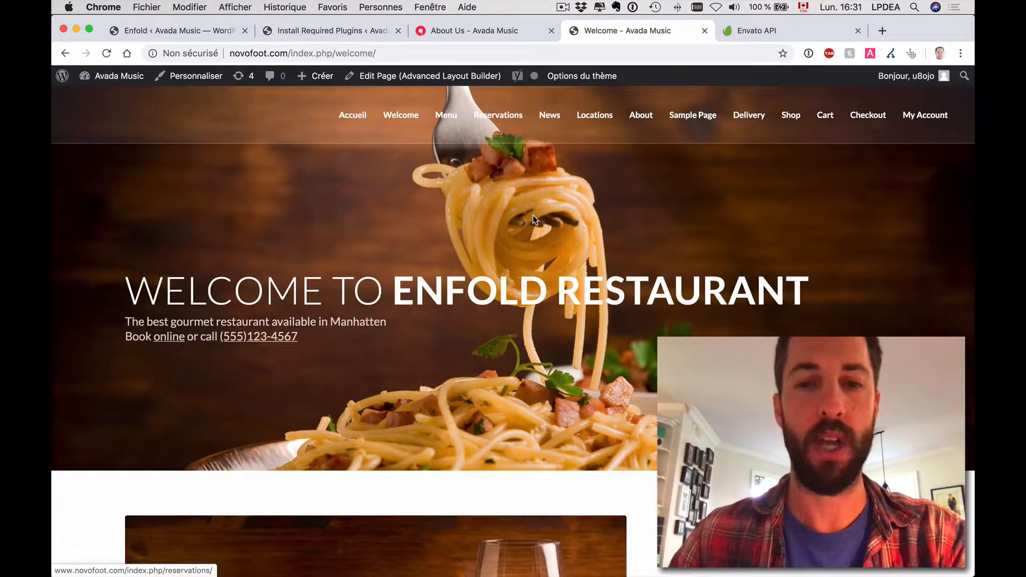
{"action": "scroll", "coordinate": [533, 219], "scroll_direction": "down", "scroll_amount": 10}
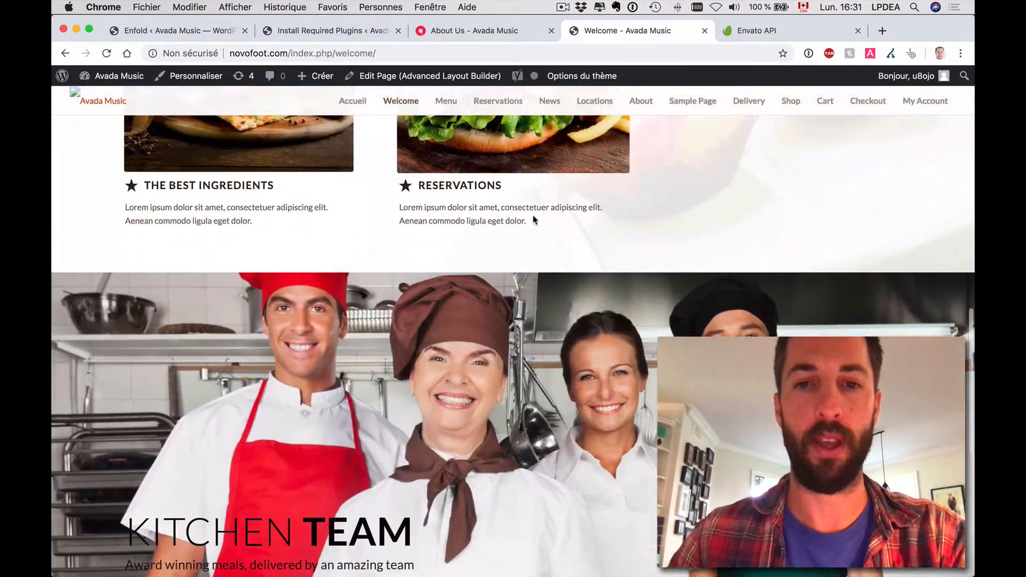
{"action": "scroll", "coordinate": [534, 219], "scroll_direction": "down", "scroll_amount": 10}
Go to the restaurant demo's Menu page and look through it down to the footer
{"action": "left_click", "coordinate": [448, 102]}
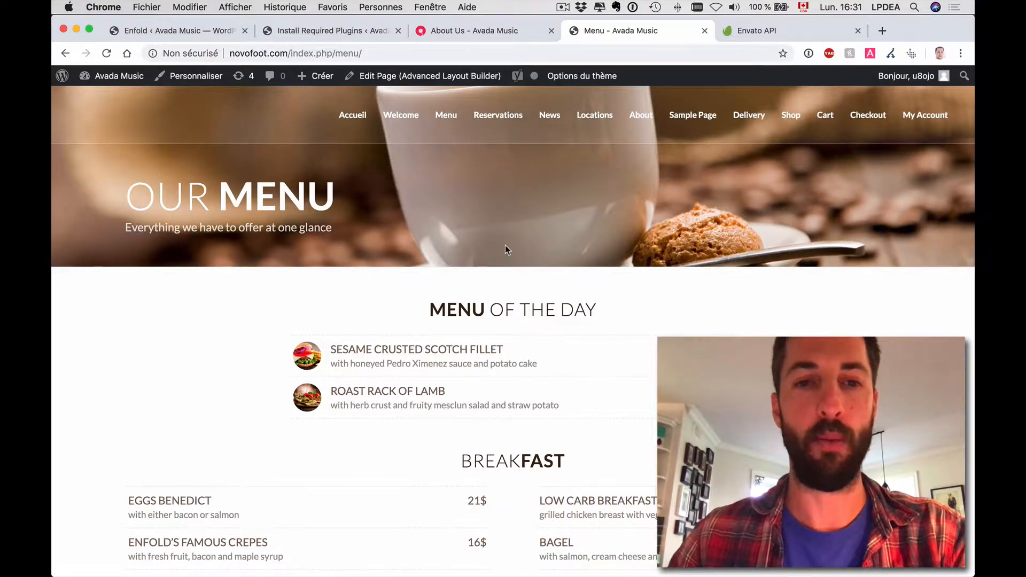
{"action": "scroll", "coordinate": [505, 249], "scroll_direction": "down", "scroll_amount": 20}
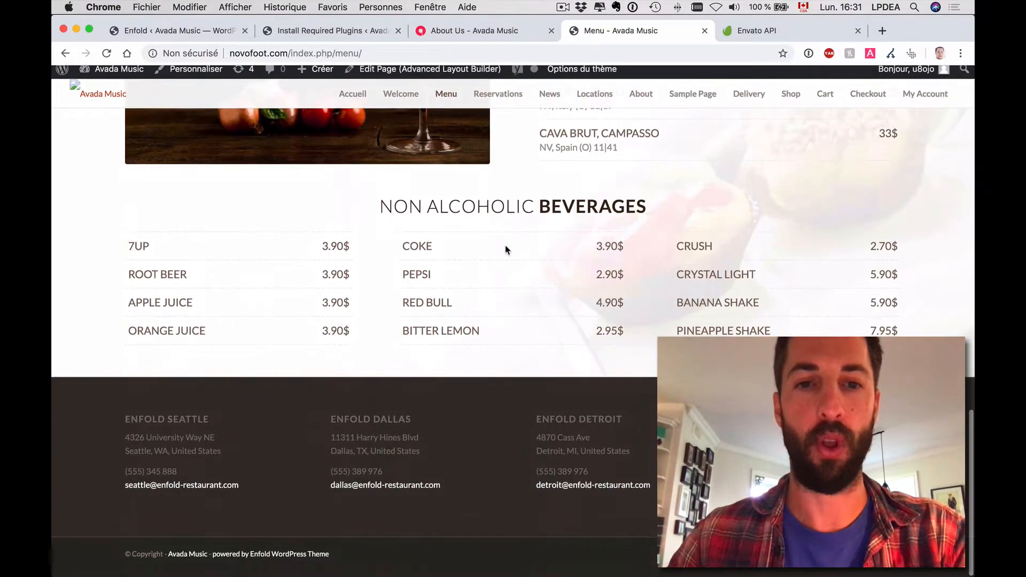
{"action": "scroll", "coordinate": [506, 250], "scroll_direction": "up", "scroll_amount": 20}
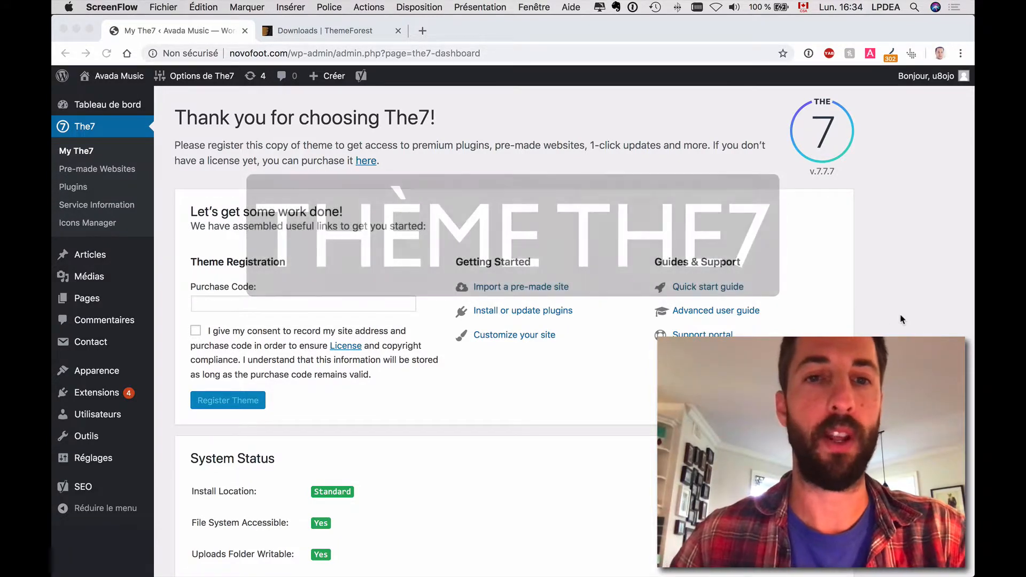
{"action": "left_click", "coordinate": [570, 176]}
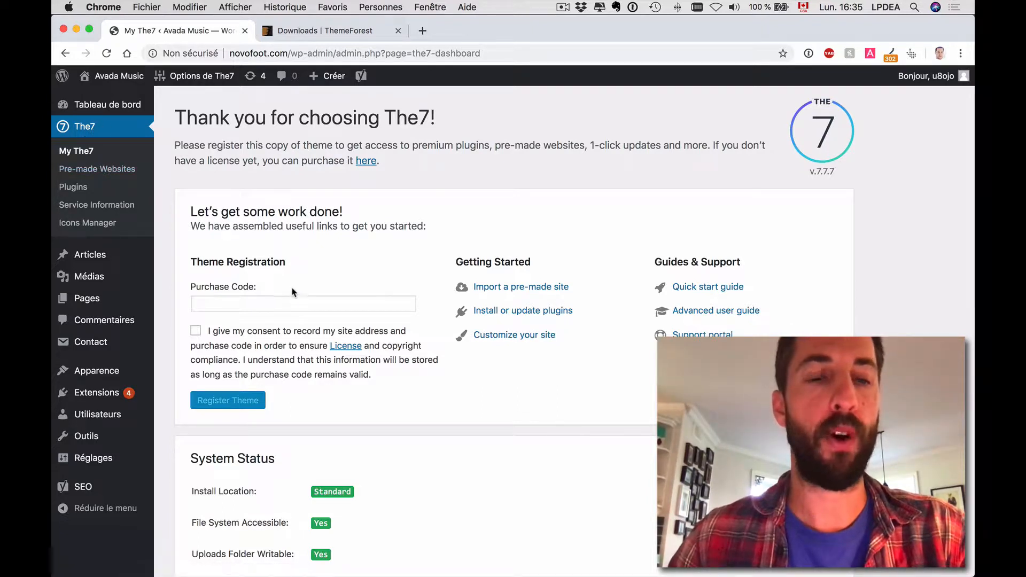
{"action": "double_click", "coordinate": [239, 288]}
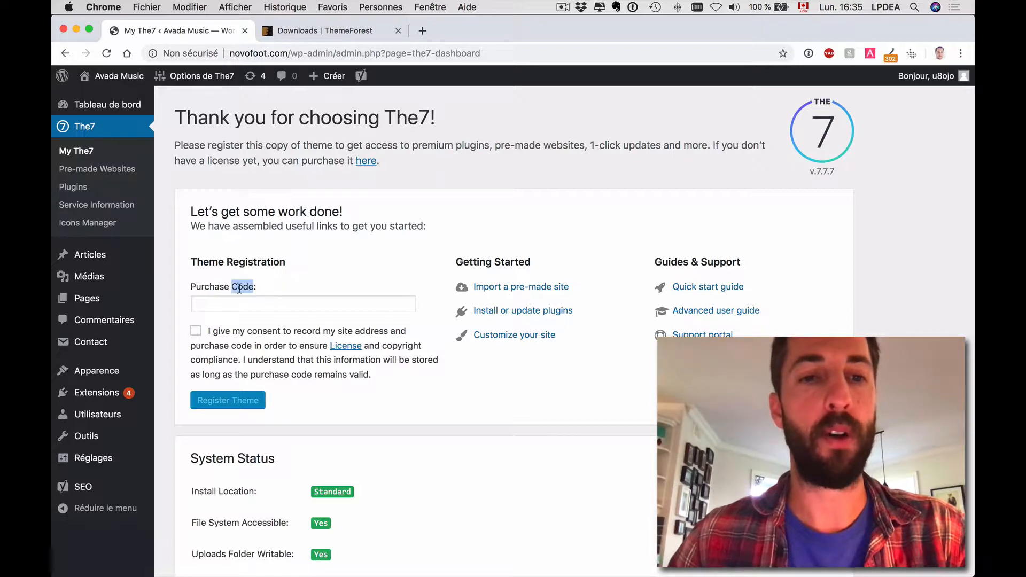
{"action": "left_click", "coordinate": [301, 293]}
{"action": "left_click_drag", "start_coordinate": [286, 292], "coordinate": [188, 289]}
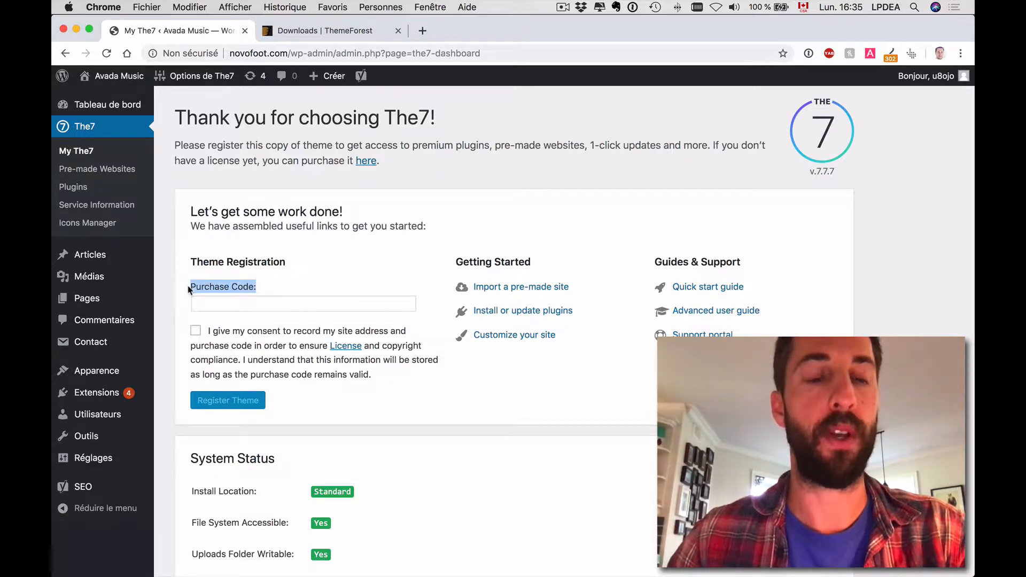
{"action": "left_click", "coordinate": [296, 292]}
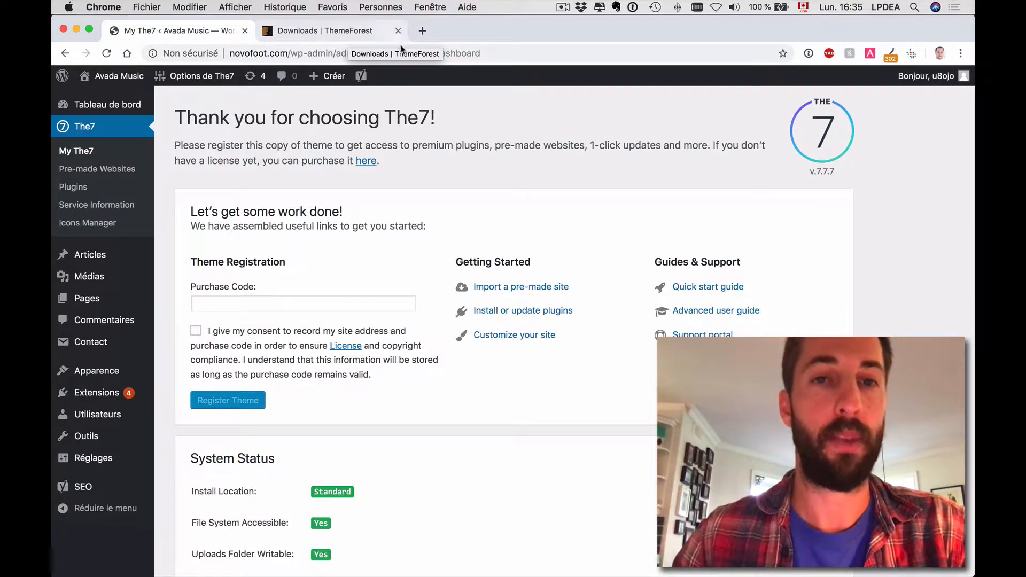
Download The7's license certificate & purchase code as a PDF from the ThemeForest downloads and save it to the desktop (Bureau)
{"action": "left_click", "coordinate": [367, 34]}
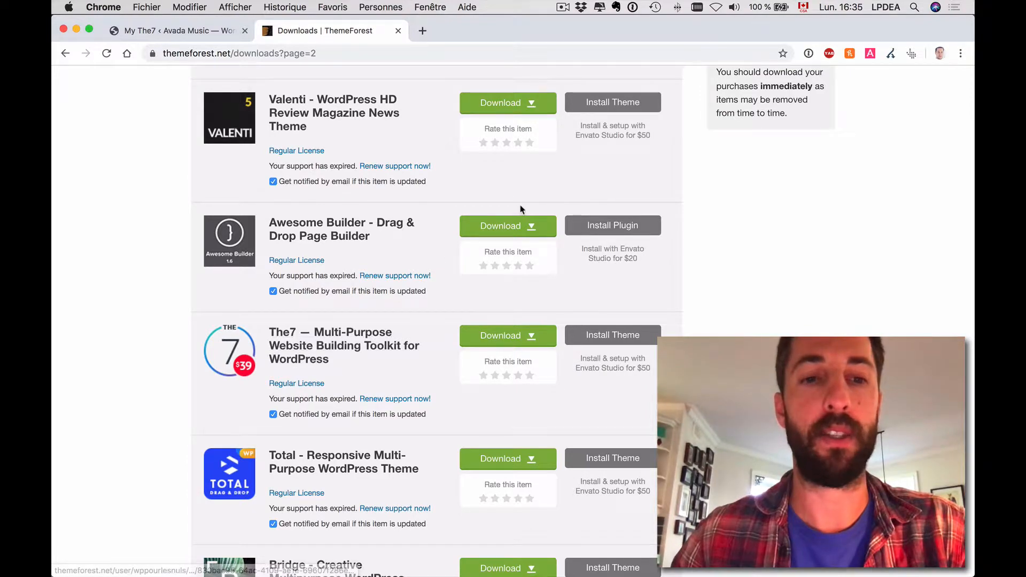
{"action": "scroll", "coordinate": [521, 209], "scroll_direction": "up", "scroll_amount": 15}
{"action": "left_click", "coordinate": [908, 83]}
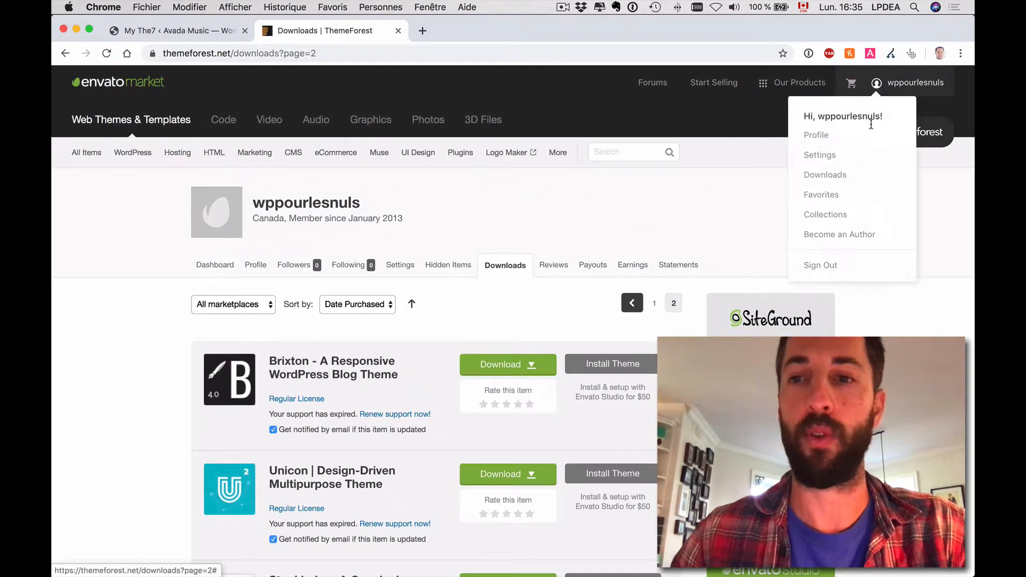
{"action": "scroll", "coordinate": [543, 241], "scroll_direction": "down", "scroll_amount": 15}
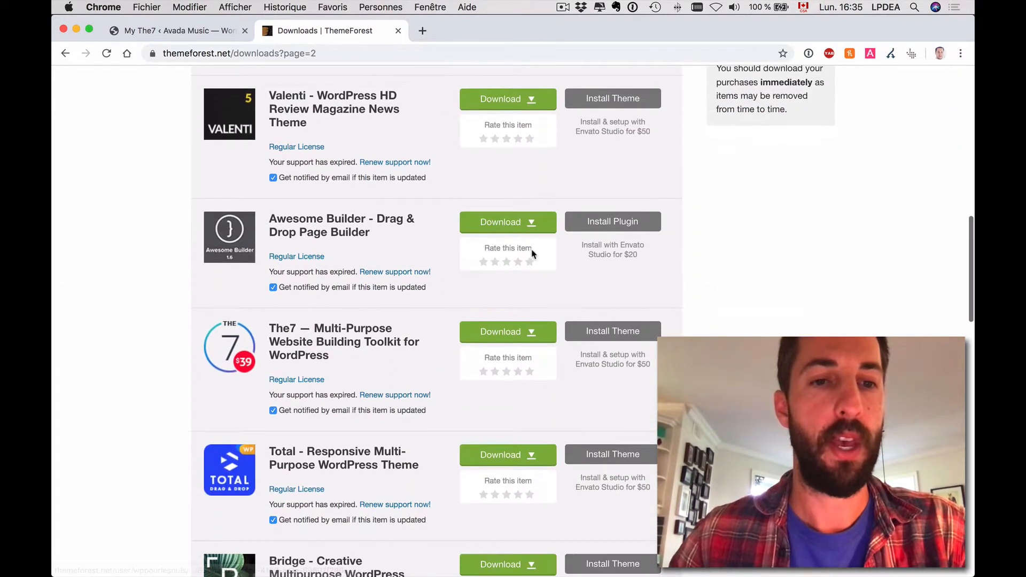
{"action": "scroll", "coordinate": [338, 311], "scroll_direction": "down", "scroll_amount": 3}
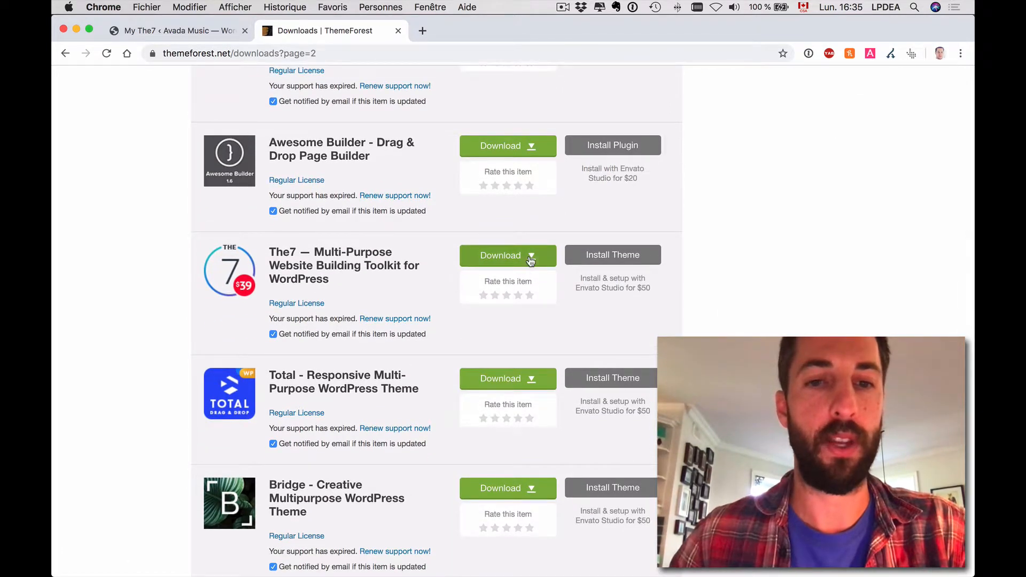
{"action": "left_click", "coordinate": [530, 258]}
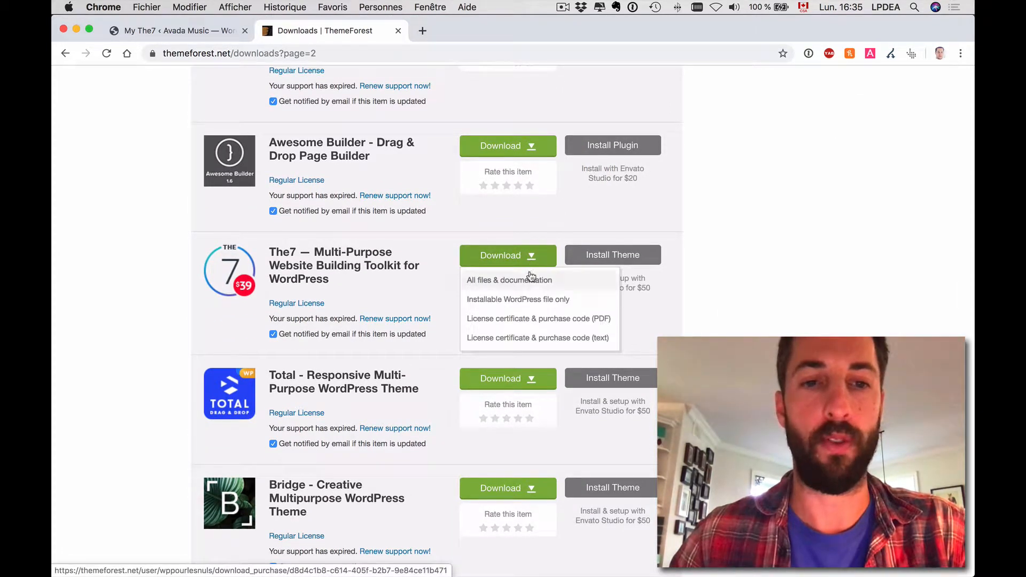
{"action": "left_click", "coordinate": [529, 319]}
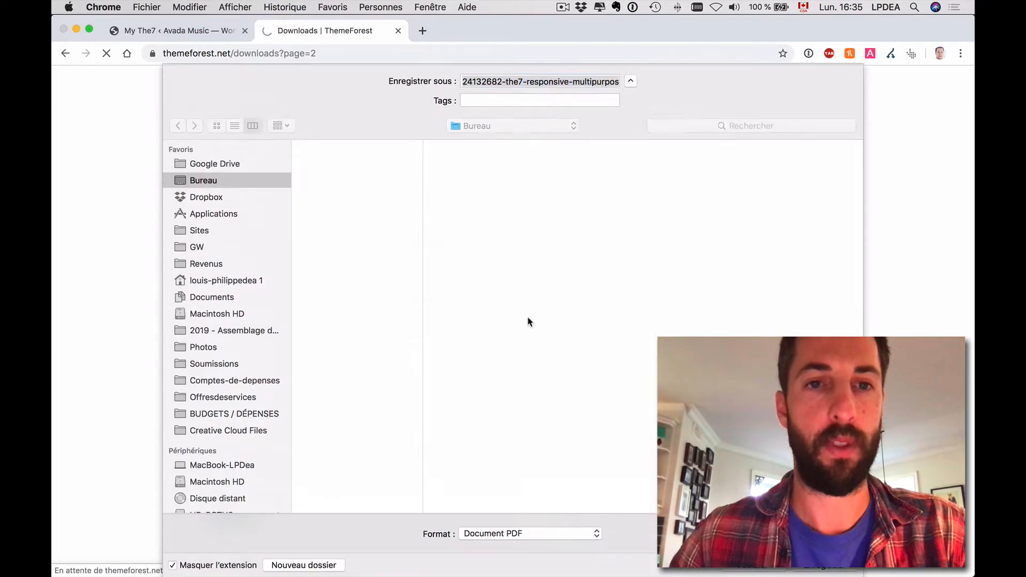
{"action": "key", "text": "Return"}
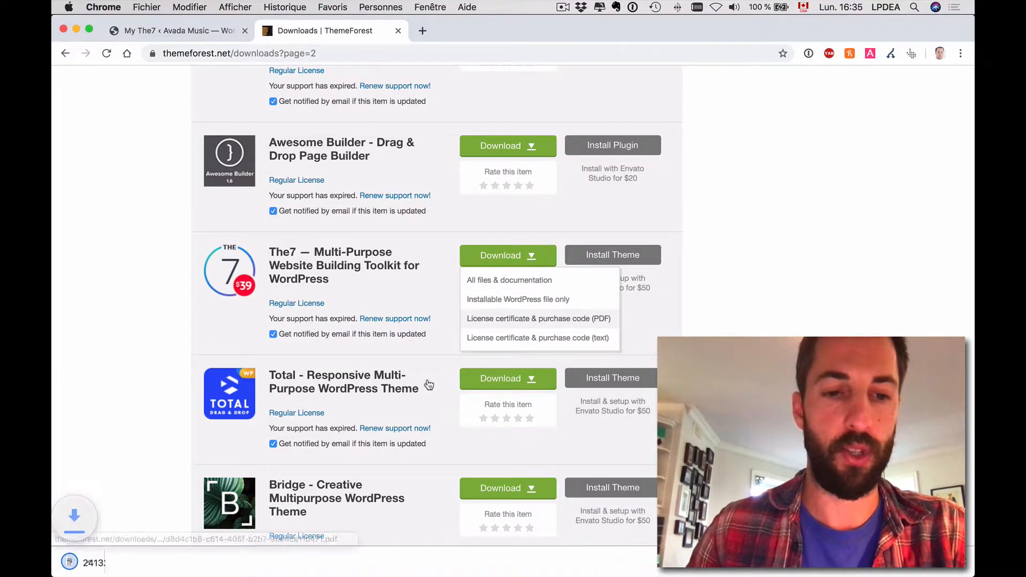
Register The7 with the item purchase code copied from the downloaded license certificate, giving consent to record the site address and code
{"action": "left_click", "coordinate": [108, 567]}
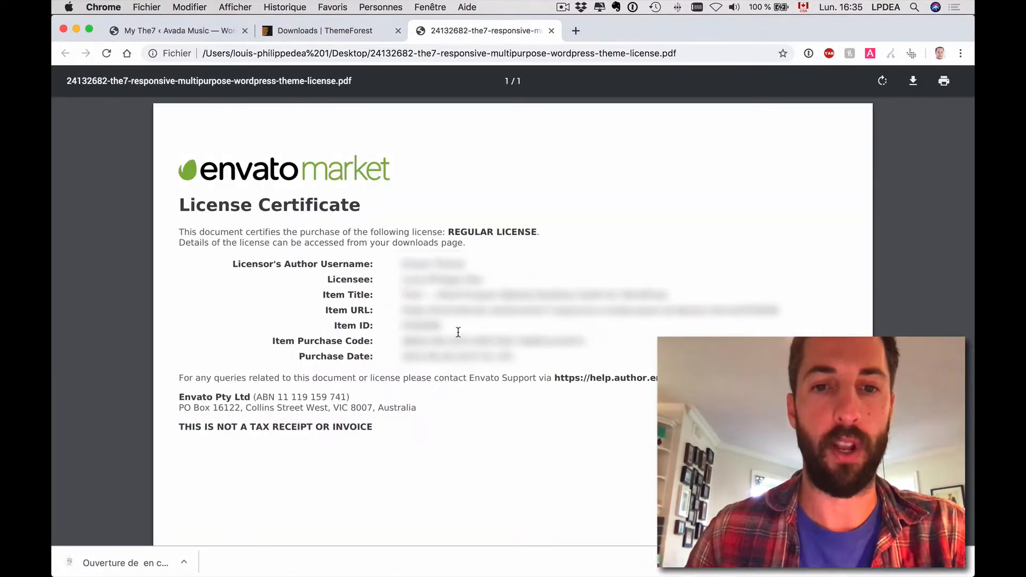
{"action": "left_click_drag", "start_coordinate": [592, 340], "coordinate": [404, 339]}
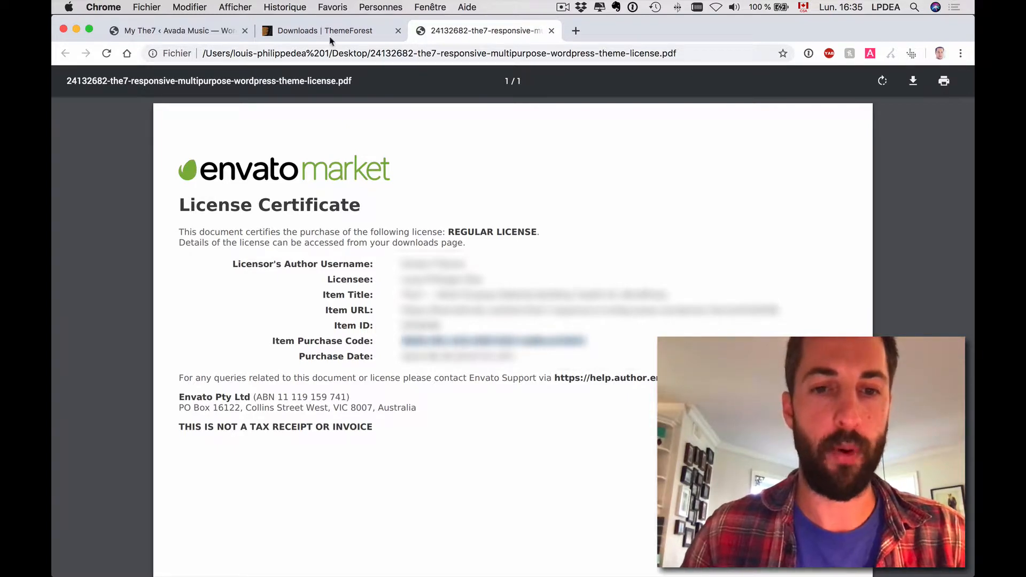
{"action": "left_click", "coordinate": [219, 30]}
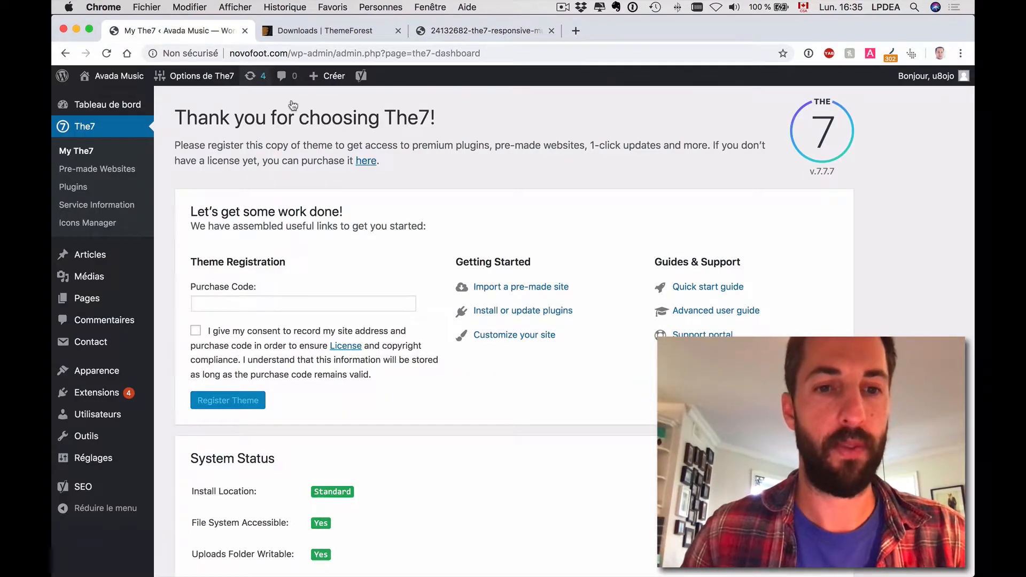
{"action": "left_click", "coordinate": [265, 298]}
{"action": "key", "text": "super+v"}
{"action": "left_click", "coordinate": [227, 337]}
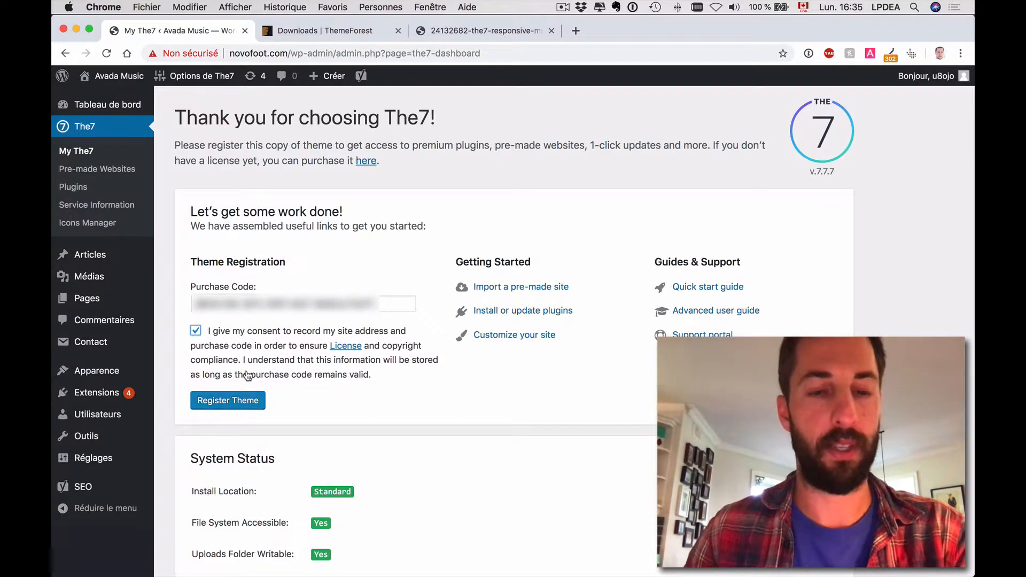
{"action": "left_click", "coordinate": [236, 403]}
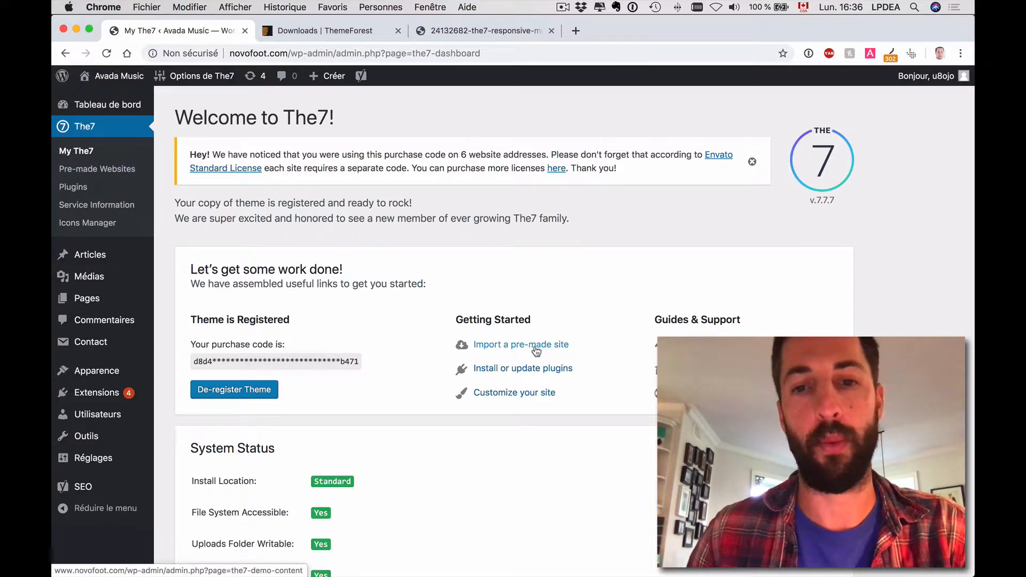
Browse The7's pre-made websites and import the full Hotel demo with Import Theme Options enabled
{"action": "left_click", "coordinate": [536, 351]}
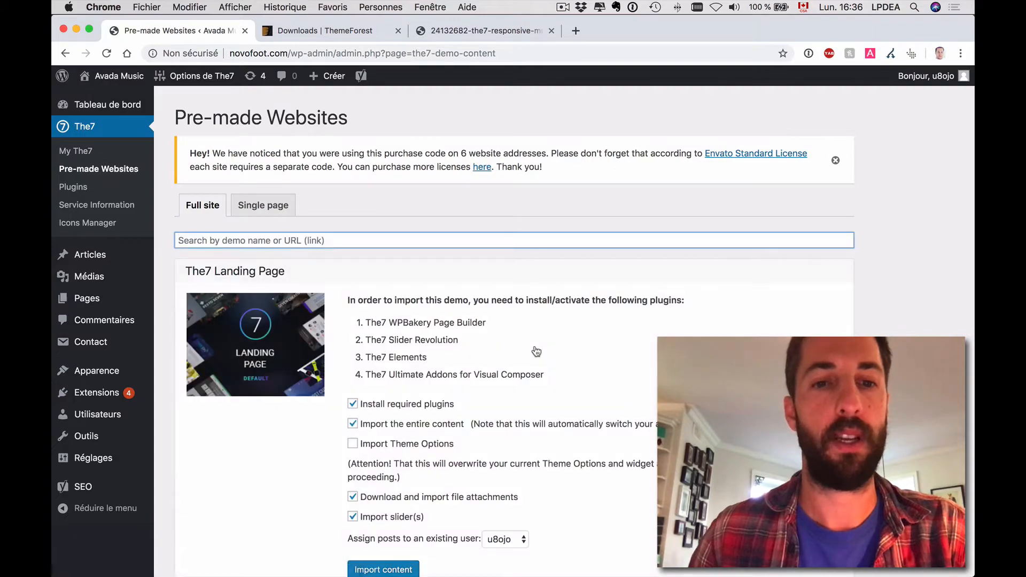
{"action": "scroll", "coordinate": [535, 351], "scroll_direction": "down", "scroll_amount": 5}
{"action": "scroll", "coordinate": [536, 351], "scroll_direction": "up", "scroll_amount": 4}
{"action": "scroll", "coordinate": [535, 351], "scroll_direction": "down", "scroll_amount": 5}
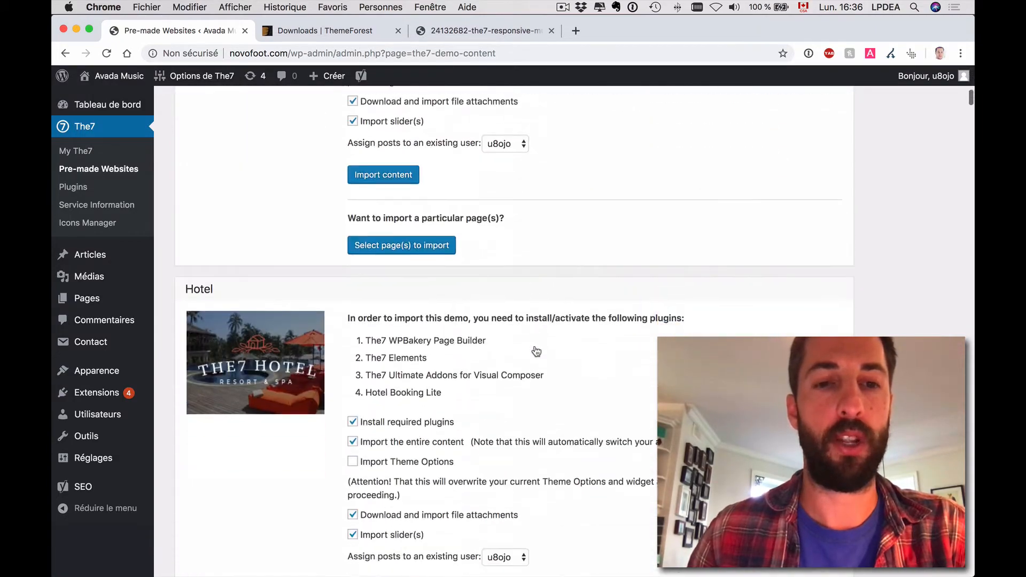
{"action": "scroll", "coordinate": [536, 351], "scroll_direction": "down", "scroll_amount": 7}
{"action": "scroll", "coordinate": [536, 351], "scroll_direction": "up", "scroll_amount": 4}
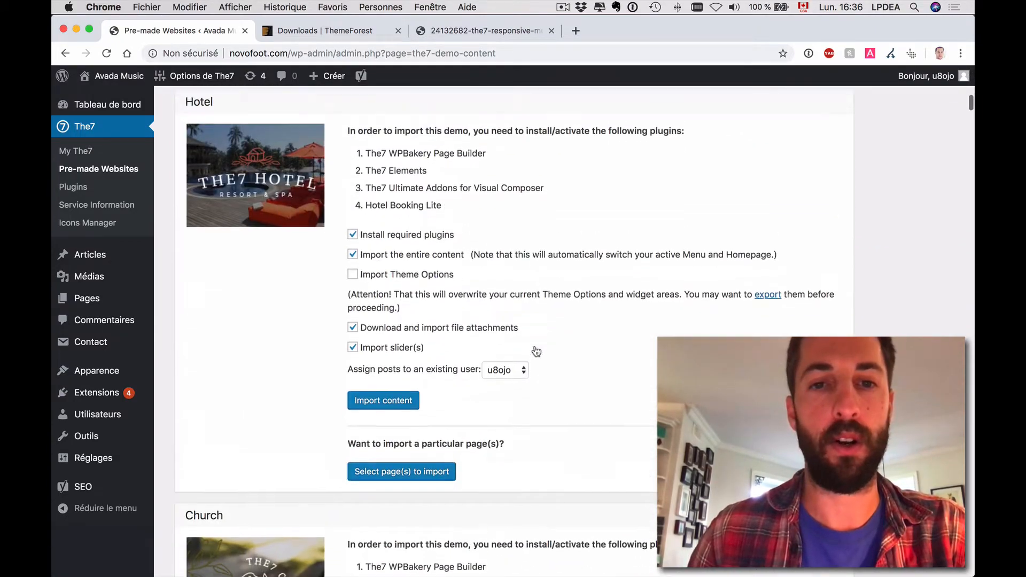
{"action": "scroll", "coordinate": [536, 351], "scroll_direction": "up", "scroll_amount": 1}
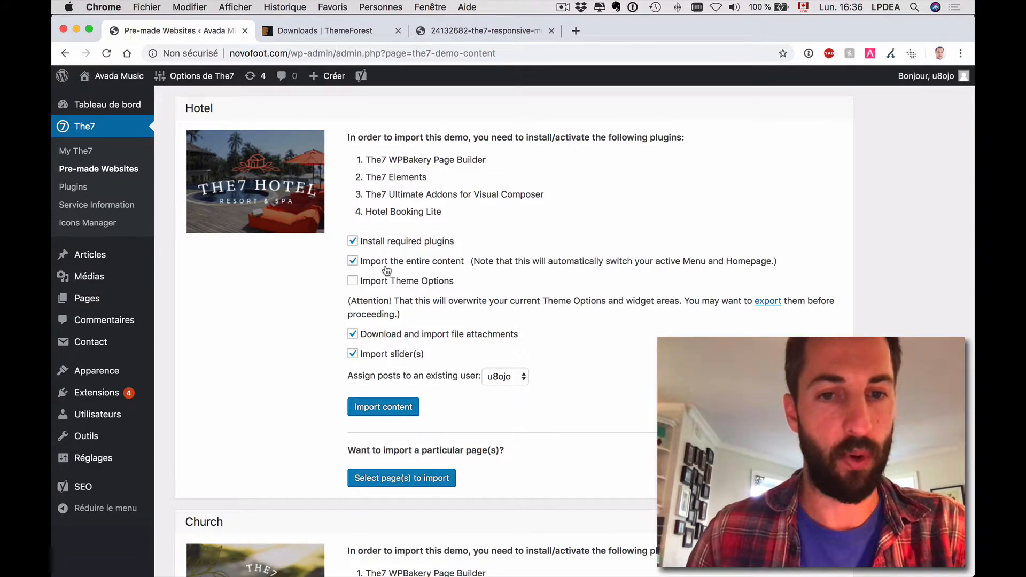
{"action": "left_click", "coordinate": [378, 283]}
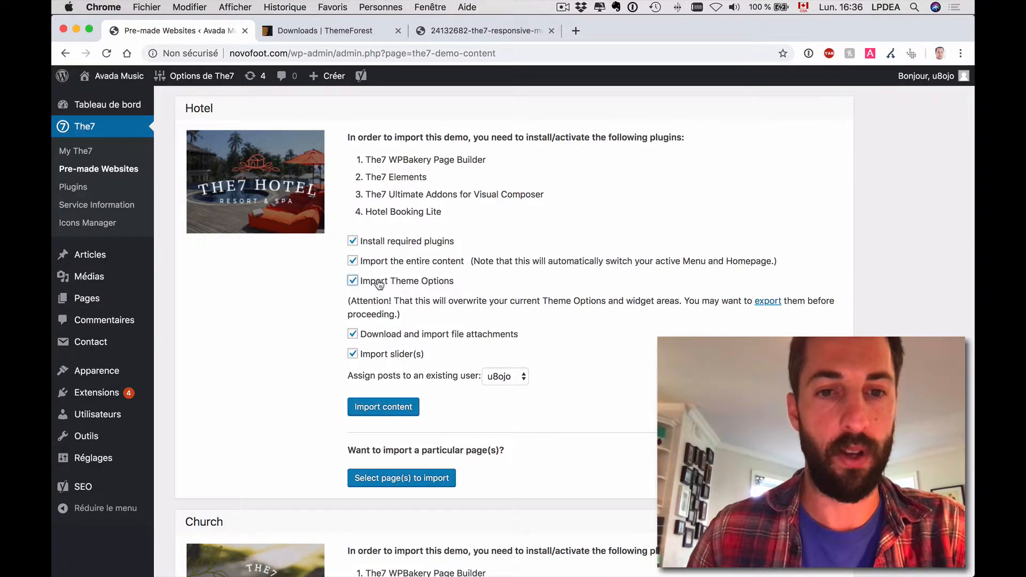
{"action": "left_click", "coordinate": [386, 407]}
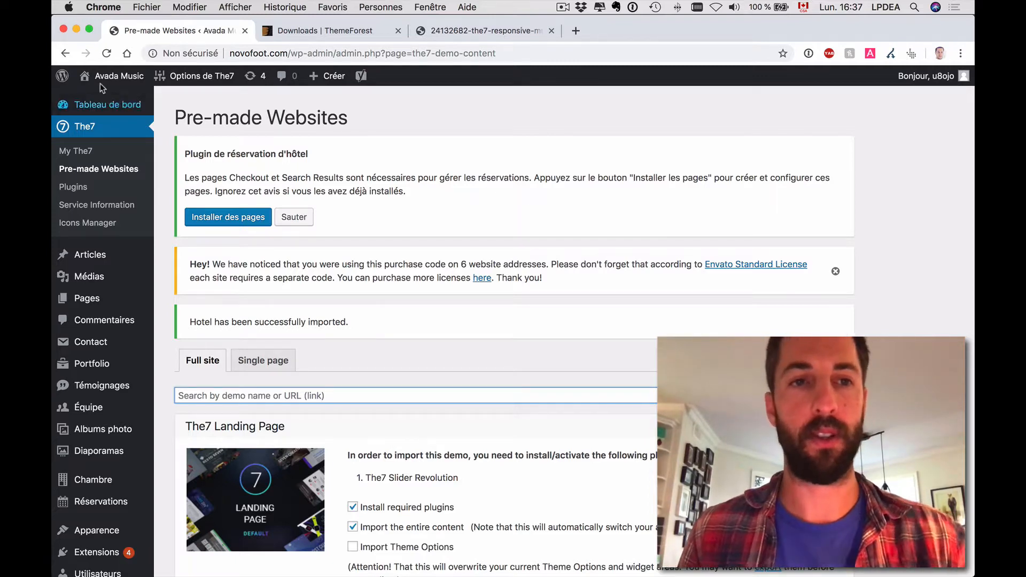
Open the live site in a new tab and look through the hotel demo's homepage down to the footer and back up
{"action": "mouse_move", "coordinate": [106, 80]}
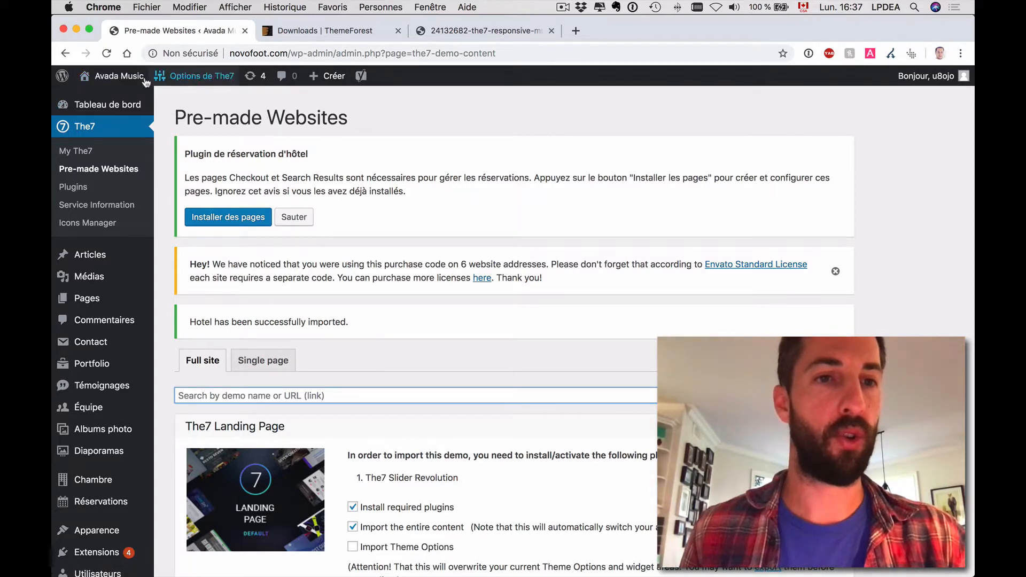
{"action": "left_click", "coordinate": [137, 104], "text": "super"}
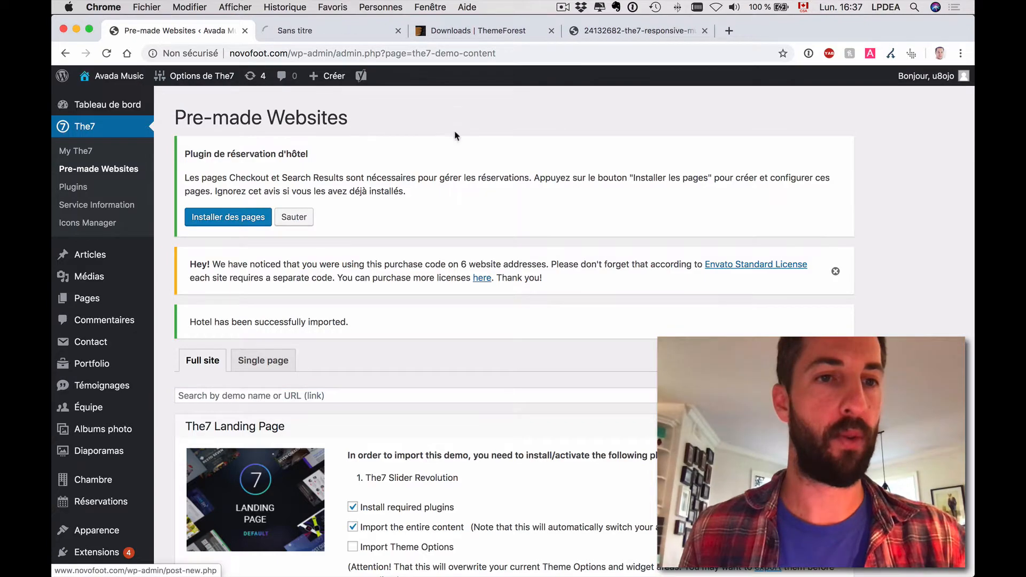
{"action": "left_click", "coordinate": [470, 32]}
{"action": "left_click", "coordinate": [321, 33]}
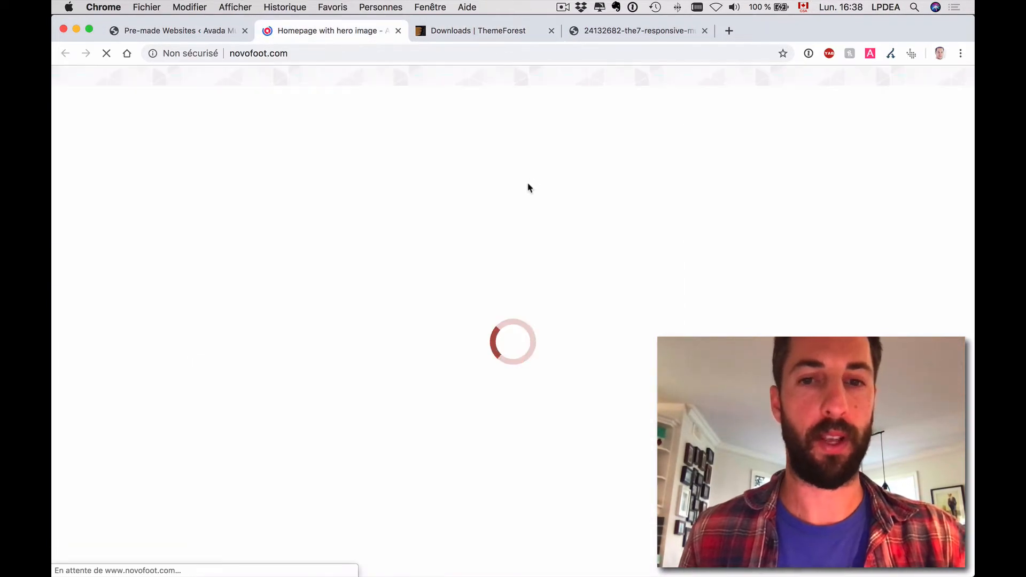
{"action": "scroll", "coordinate": [527, 184], "scroll_direction": "down", "scroll_amount": 15}
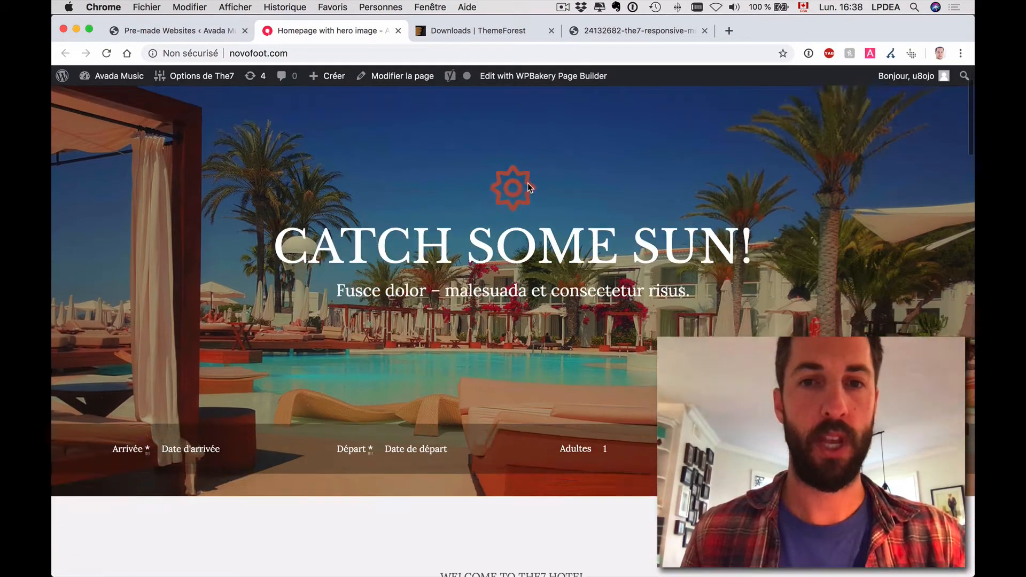
{"action": "scroll", "coordinate": [528, 185], "scroll_direction": "down", "scroll_amount": 15}
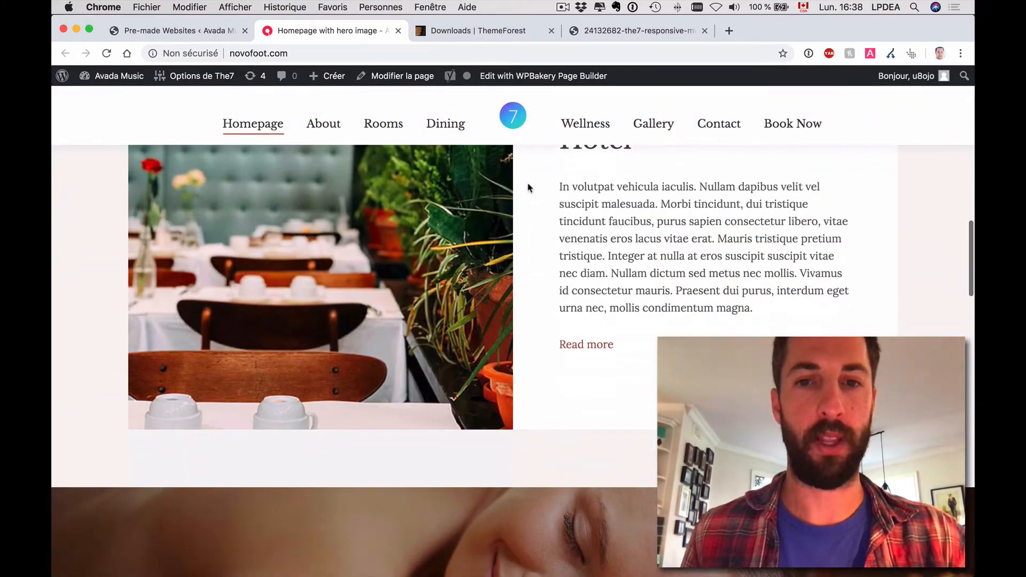
{"action": "scroll", "coordinate": [528, 184], "scroll_direction": "down", "scroll_amount": 15}
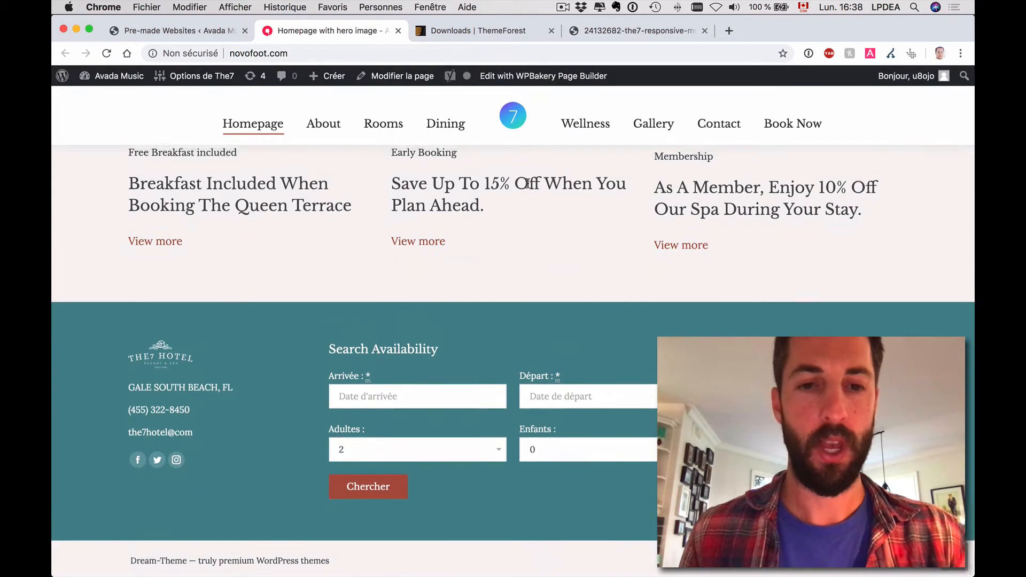
{"action": "scroll", "coordinate": [527, 182], "scroll_direction": "up", "scroll_amount": 20}
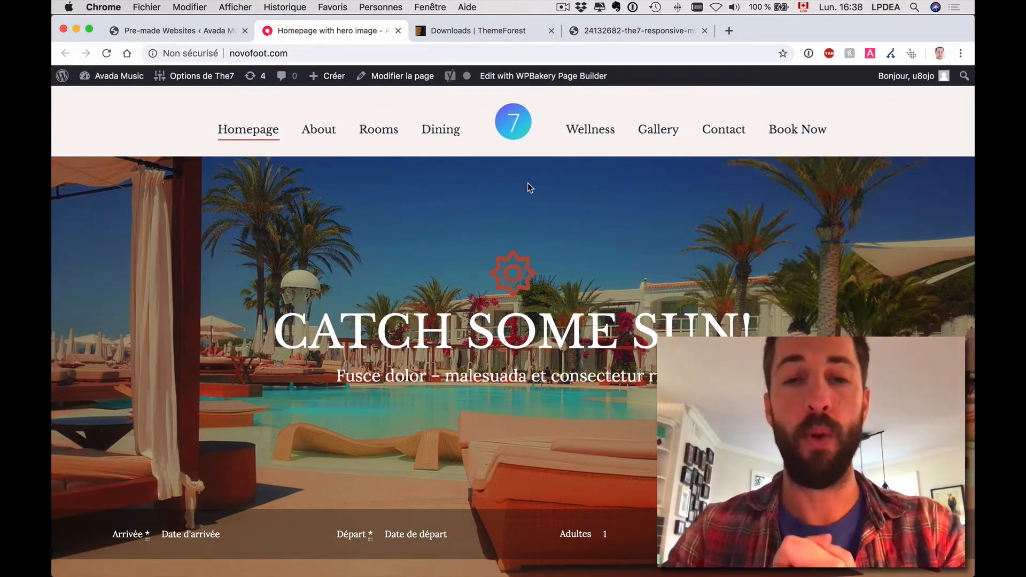